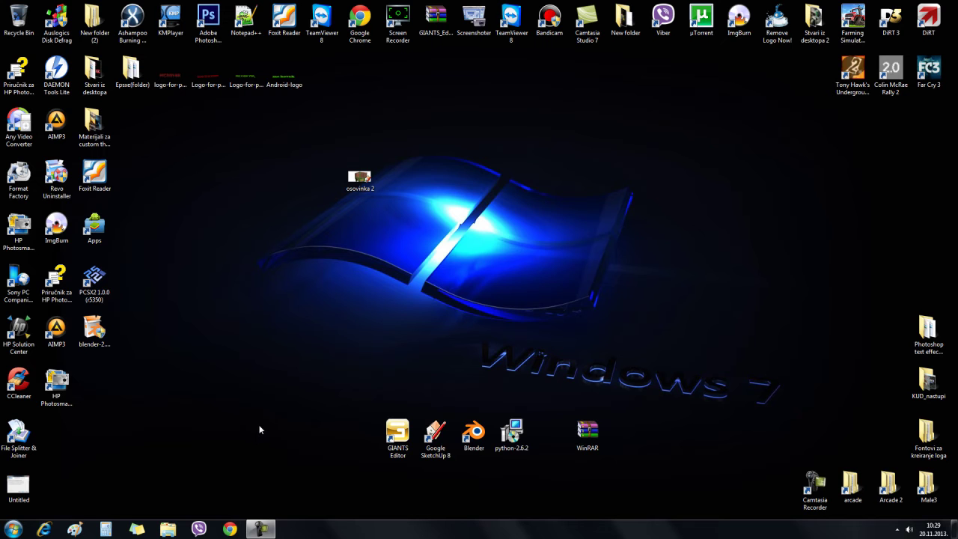
# - Rearrange the desktop icons and close the installer screenshot viewer
pyautogui.moveTo(335, 368); pyautogui.dragTo(372, 466)
pyautogui.moveTo(357, 416); pyautogui.dragTo(545, 467)
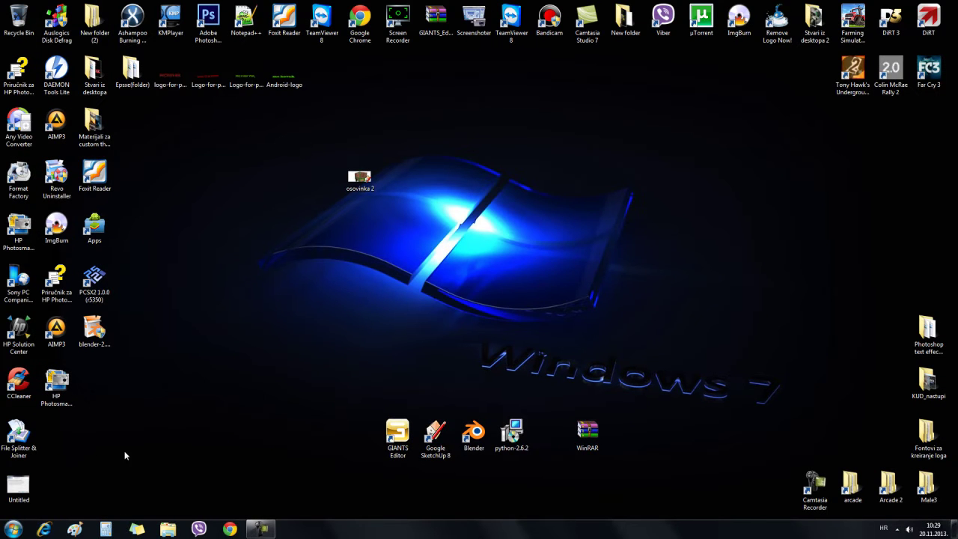
pyautogui.moveTo(18, 485); pyautogui.dragTo(143, 485)
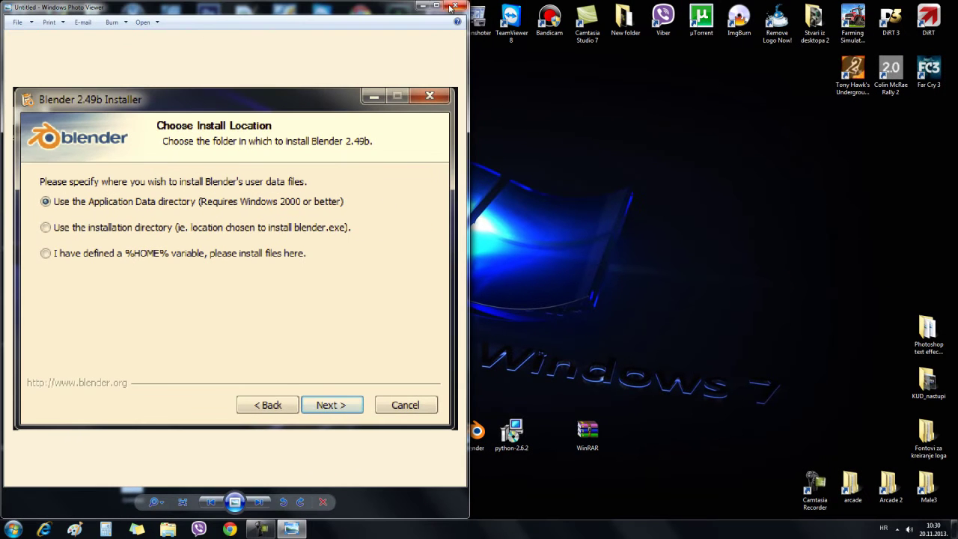
pyautogui.click(454, 6)
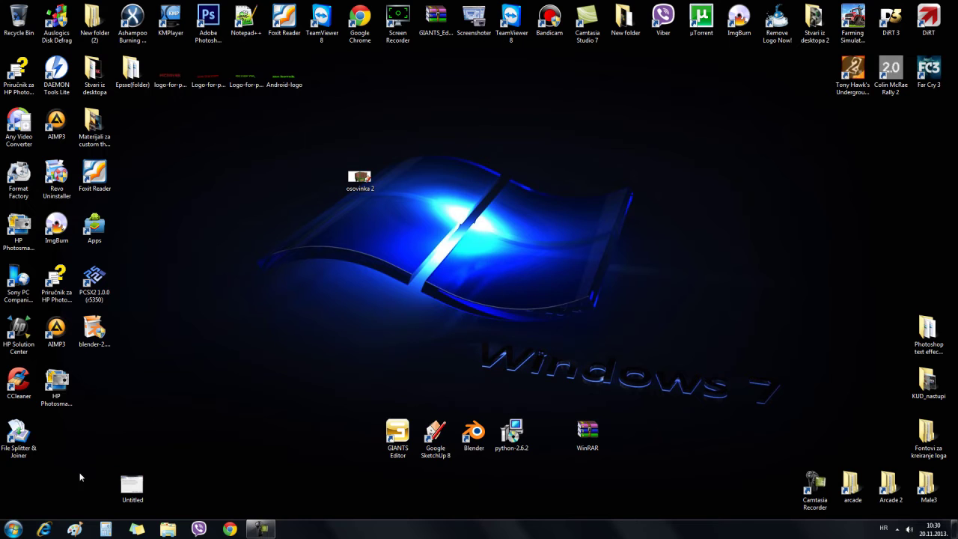
pyautogui.moveTo(132, 487); pyautogui.dragTo(20, 485)
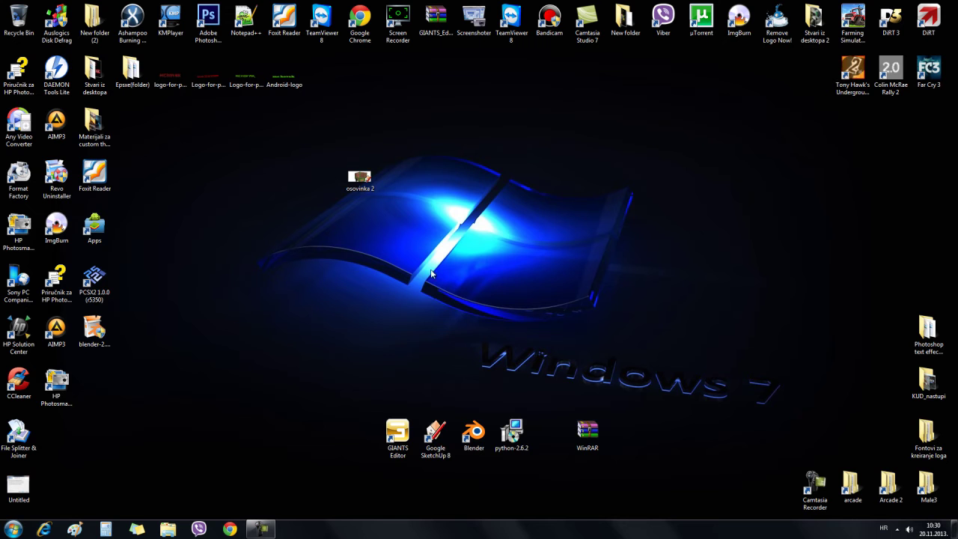
# - Open osovinka 2 in SketchUp full-screen, then zoom out and orbit to the front and drawbar
pyautogui.doubleClick(359, 177)
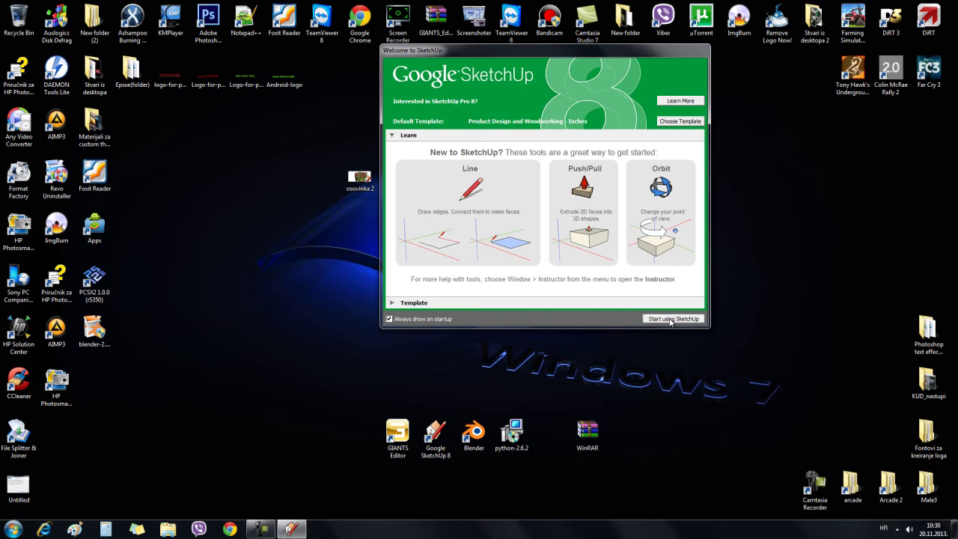
pyautogui.click(670, 320)
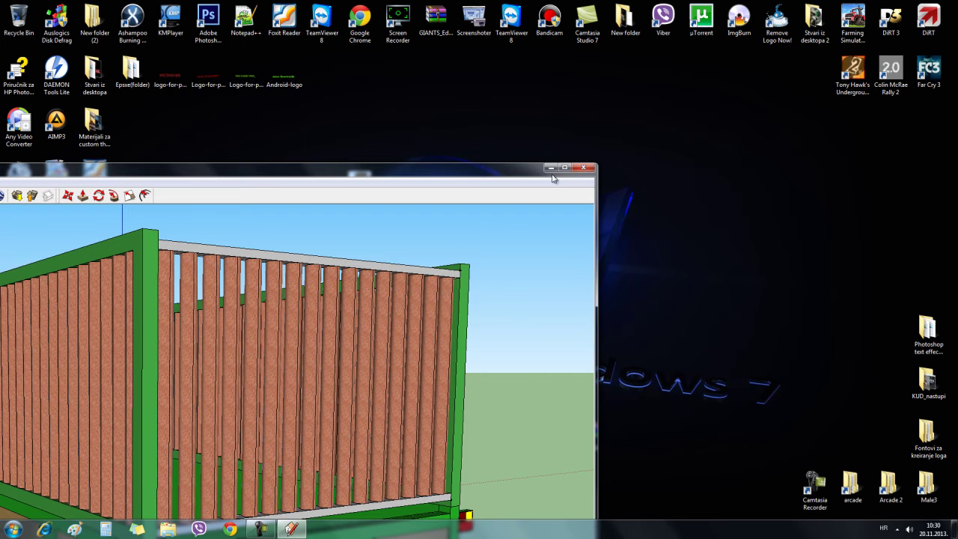
pyautogui.click(565, 167)
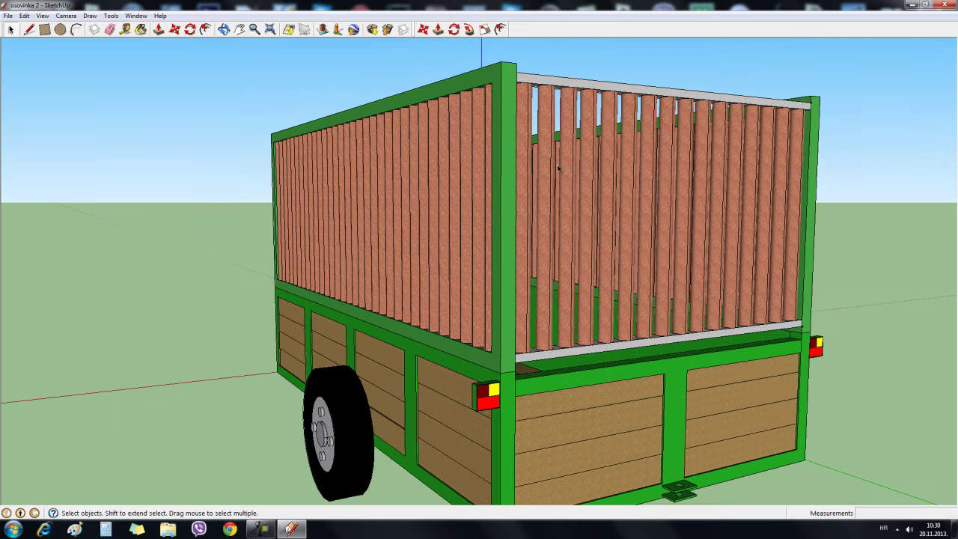
pyautogui.scroll(-2, 326, 279)
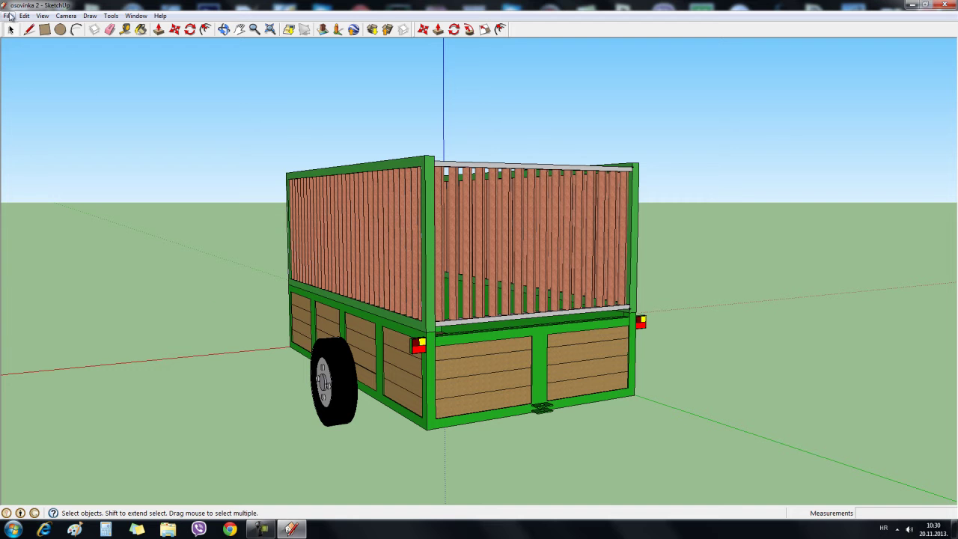
pyautogui.click(224, 29)
pyautogui.moveTo(231, 53); pyautogui.dragTo(703, 306)
pyautogui.moveTo(254, 337); pyautogui.dragTo(370, 263)
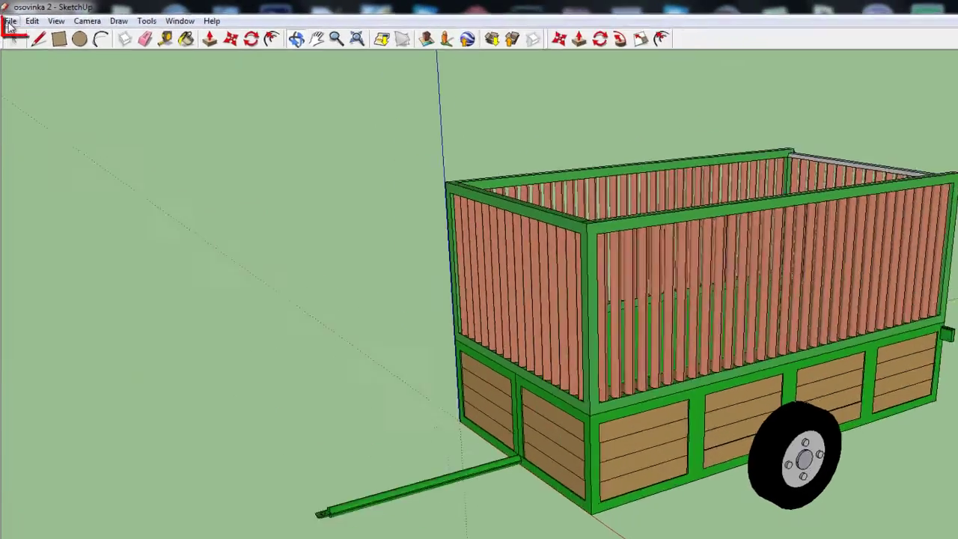
# - Export the trailer as a 3D model to the Desktop as Google Earth File (*.kmz), then close SketchUp
pyautogui.click(7, 15)
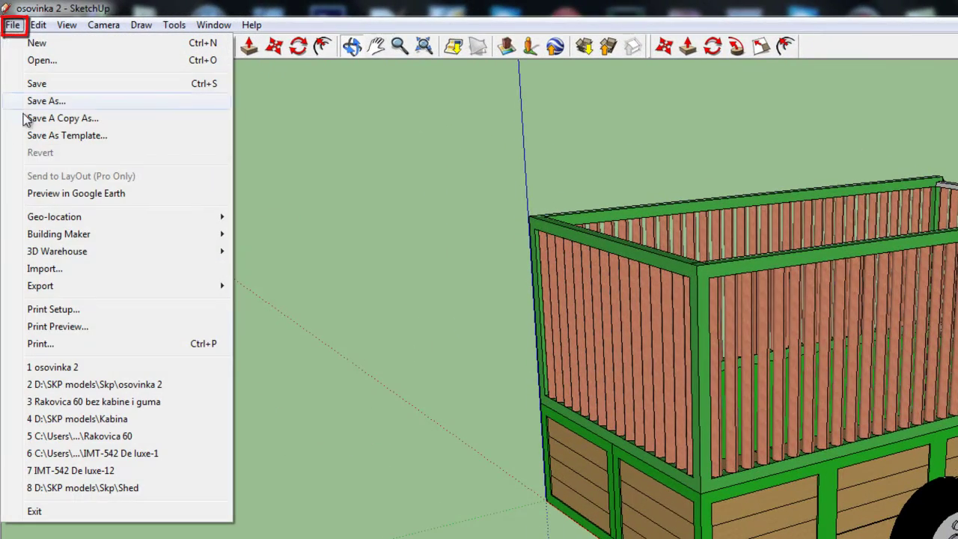
pyautogui.moveTo(71, 286)
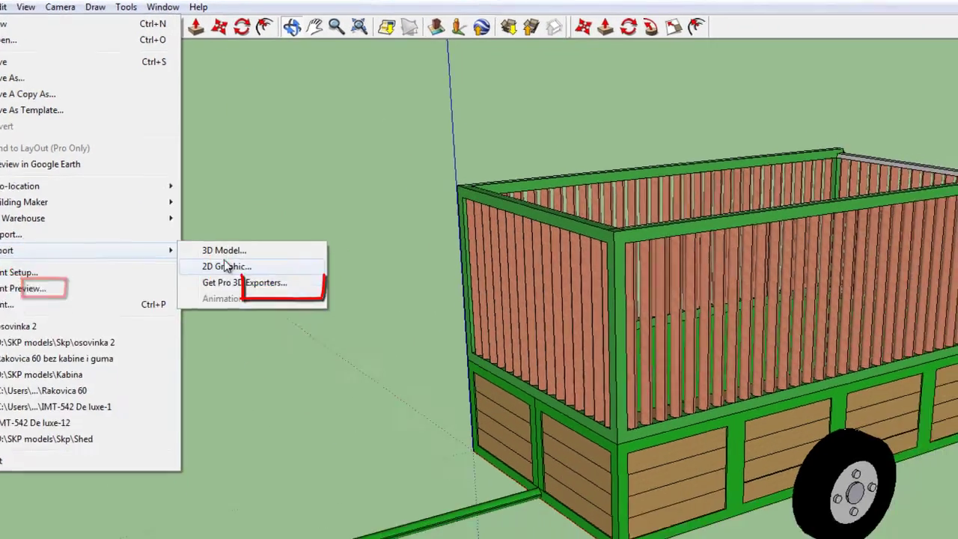
pyautogui.click(223, 250)
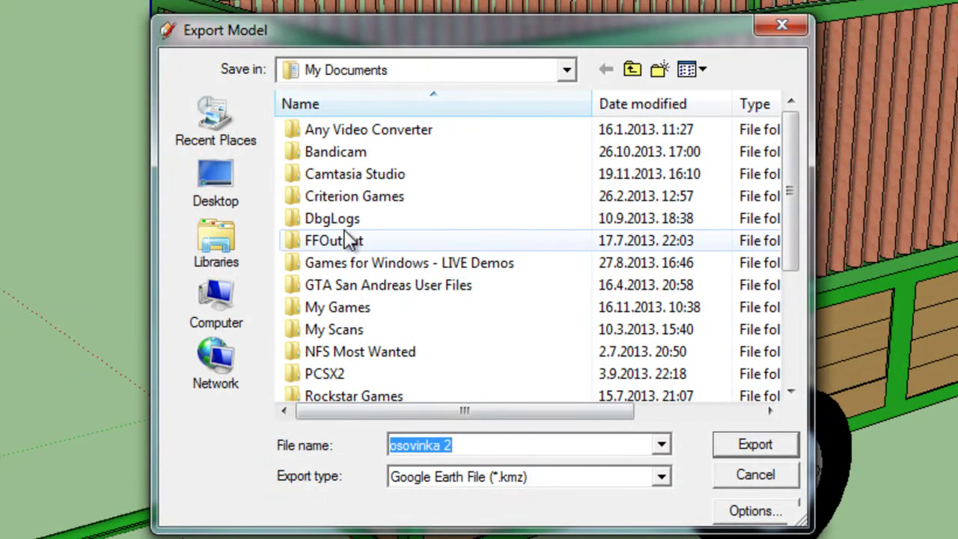
pyautogui.click(211, 181)
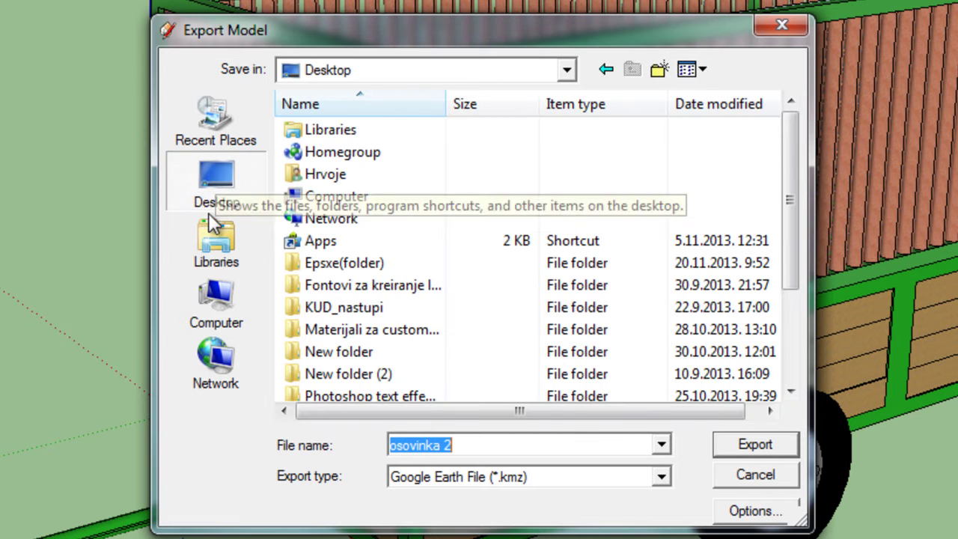
pyautogui.click(462, 446)
pyautogui.click(19, 462)
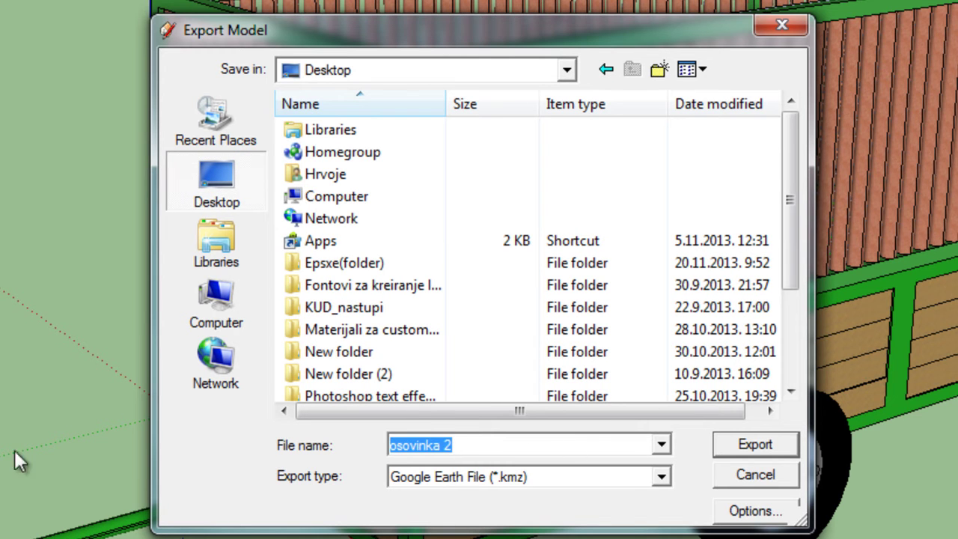
pyautogui.click(476, 521)
pyautogui.click(662, 479)
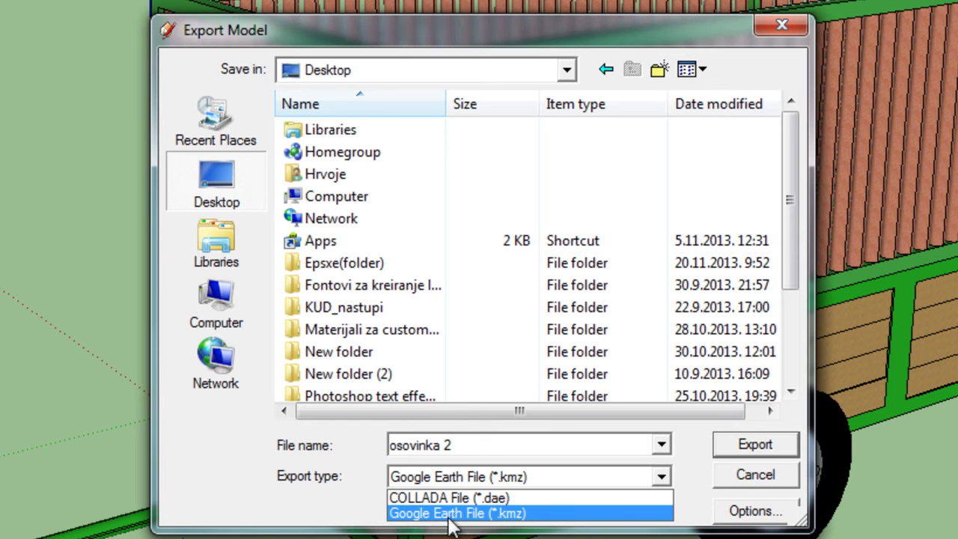
pyautogui.click(514, 516)
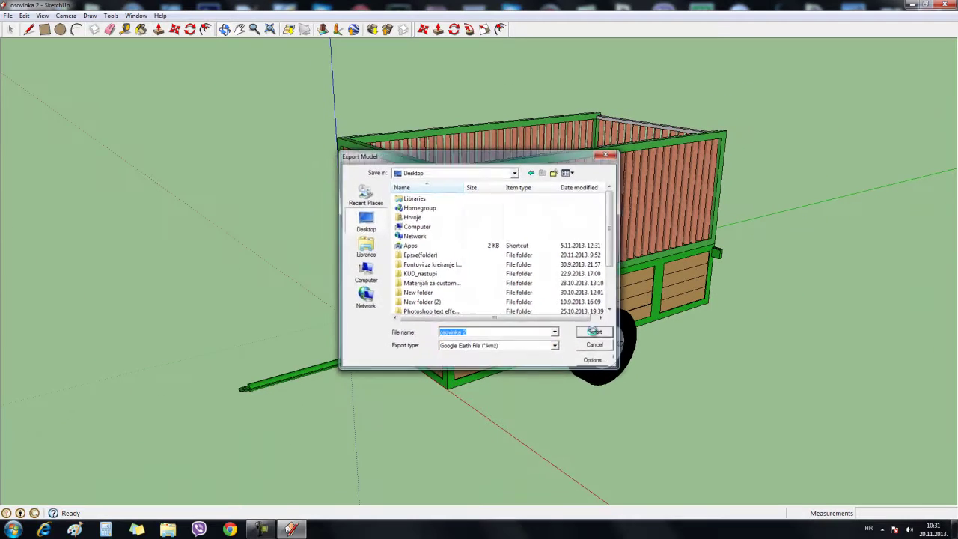
pyautogui.click(753, 447)
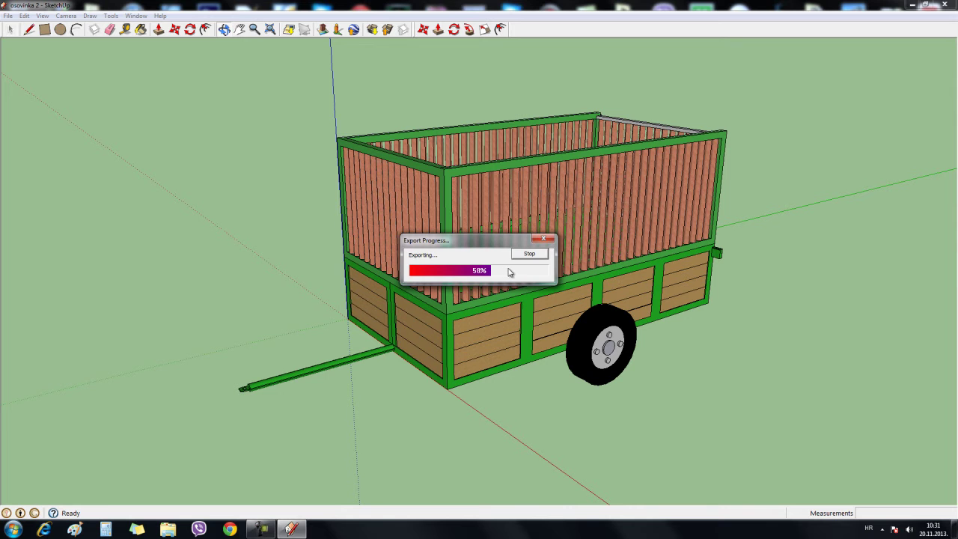
pyautogui.click(952, 4)
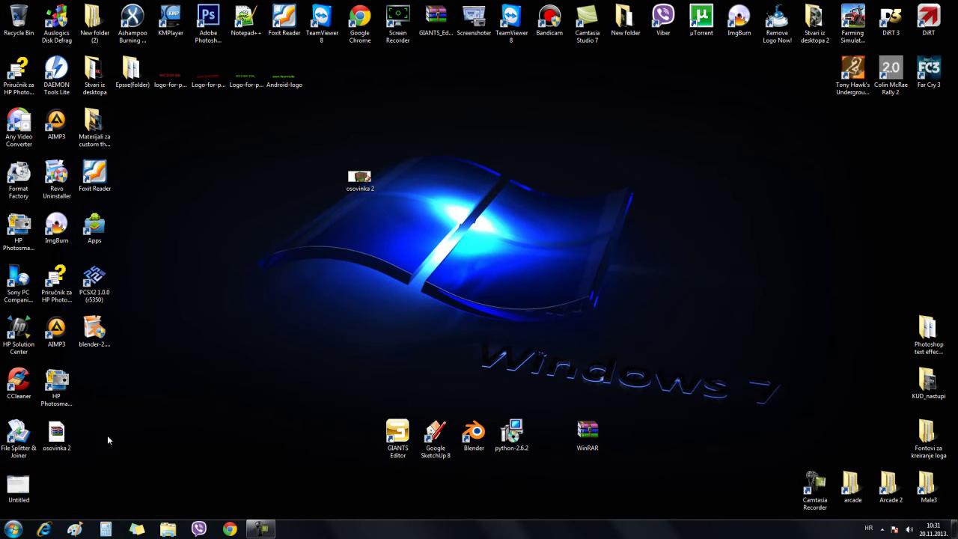
# - Drag the osovinka 2 .kmz icon from the bottom-left toward the middle of the desktop
pyautogui.moveTo(62, 434); pyautogui.dragTo(264, 327)
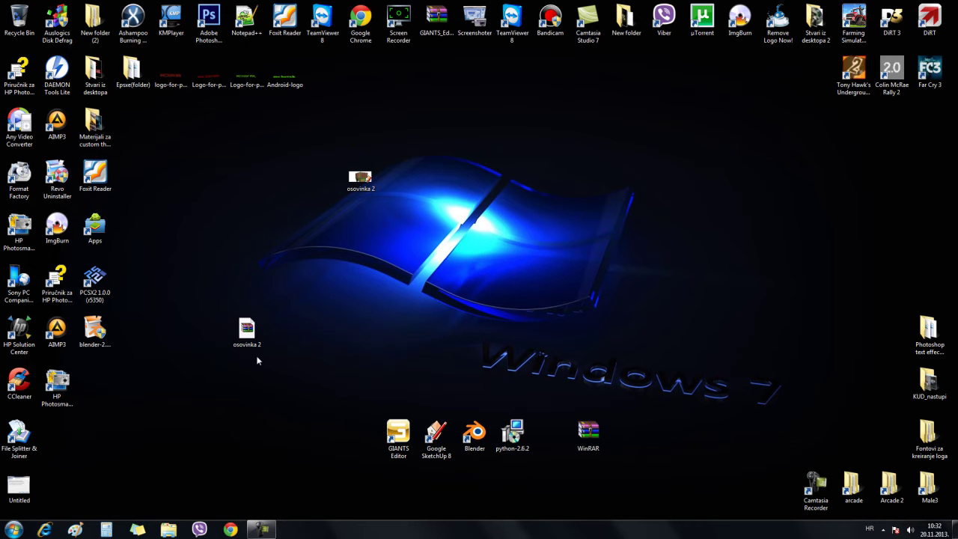
# - Extract osovinka 2.kmz with WinRAR into Desktop\osovinka 2, then close WinRAR
pyautogui.doubleClick(247, 332)
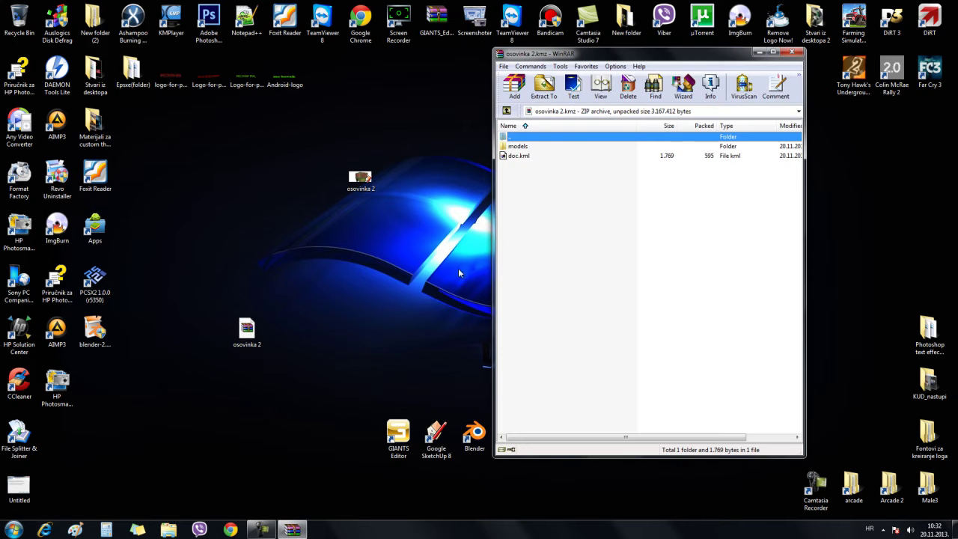
pyautogui.click(545, 89)
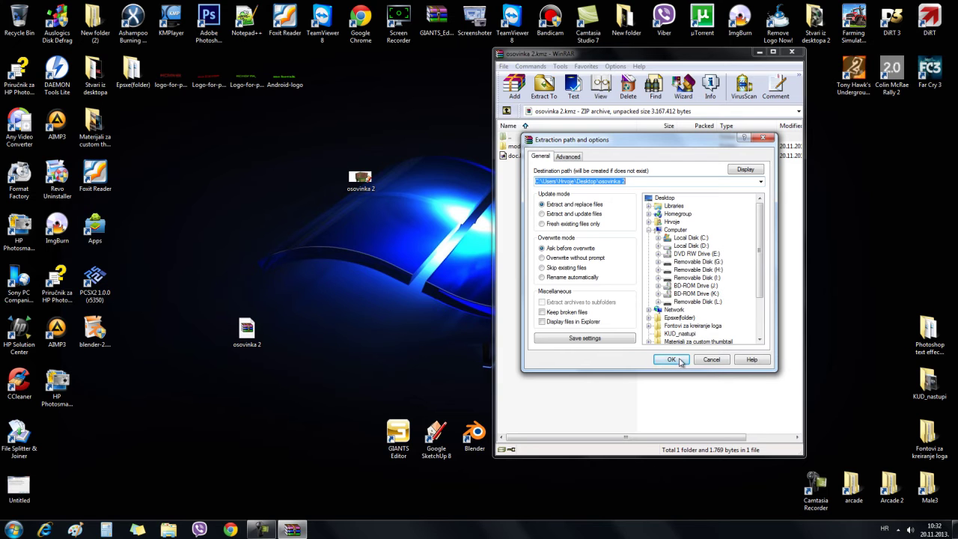
pyautogui.click(674, 362)
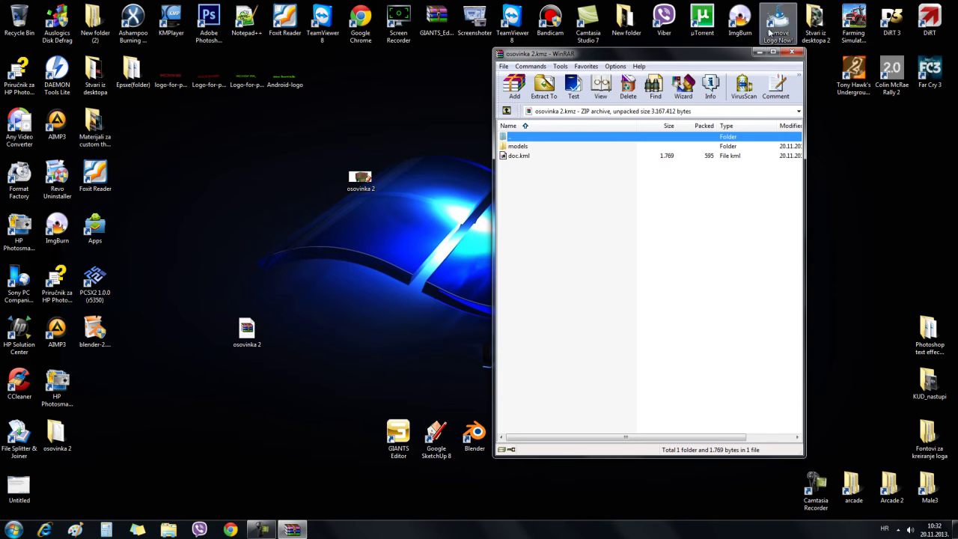
pyautogui.click(794, 52)
# - Move the osovinka 2 folder up the desktop and the archive to the bottom-left
pyautogui.moveTo(73, 439); pyautogui.dragTo(252, 203)
pyautogui.moveTo(251, 338); pyautogui.dragTo(119, 447)
pyautogui.moveTo(247, 177); pyautogui.dragTo(227, 369)
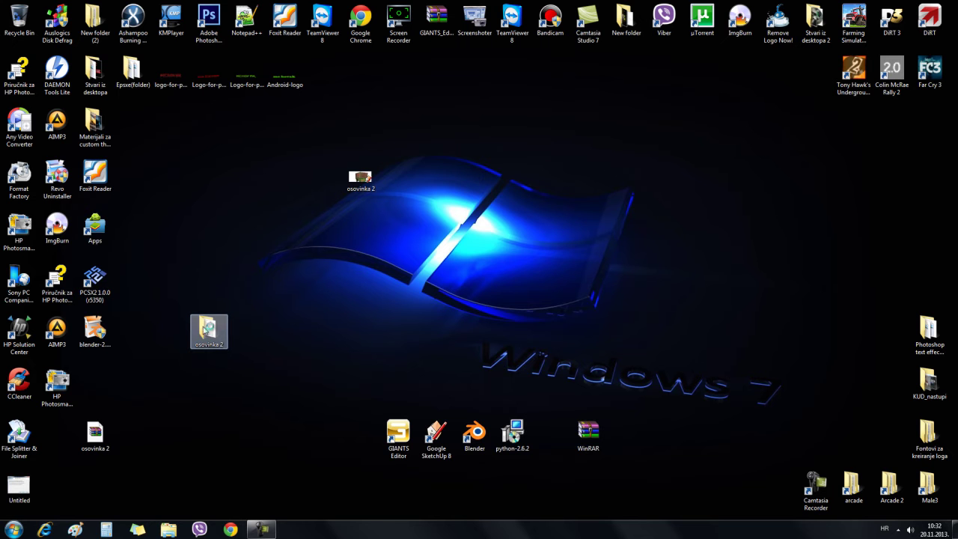
# - Check the four textures in models/untitled and untitled.dae in models, then close Explorer
pyautogui.doubleClick(209, 345)
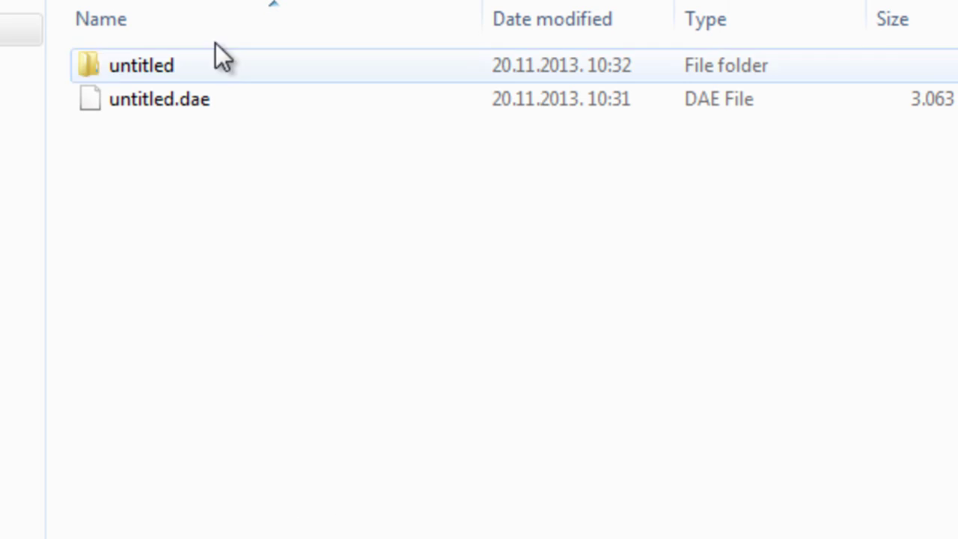
pyautogui.moveTo(158, 103)
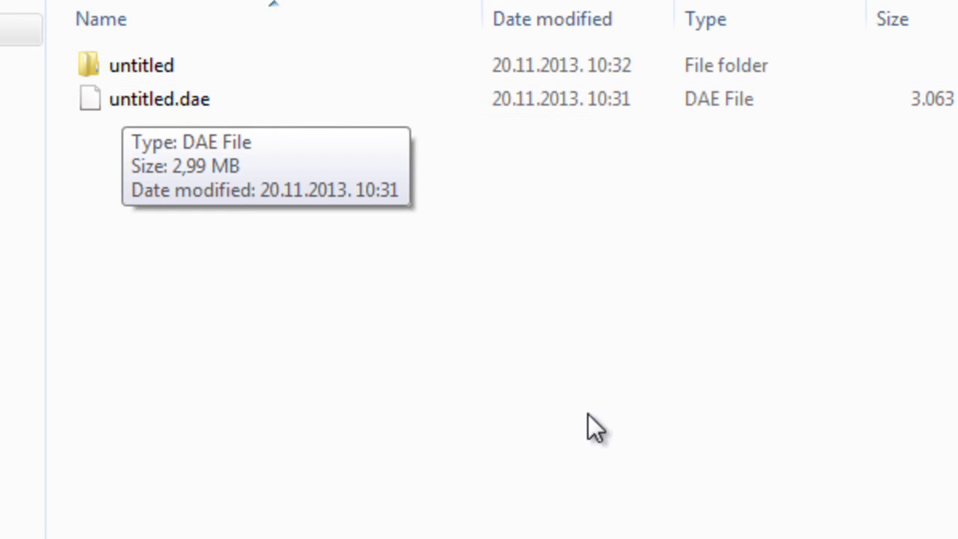
pyautogui.doubleClick(161, 75)
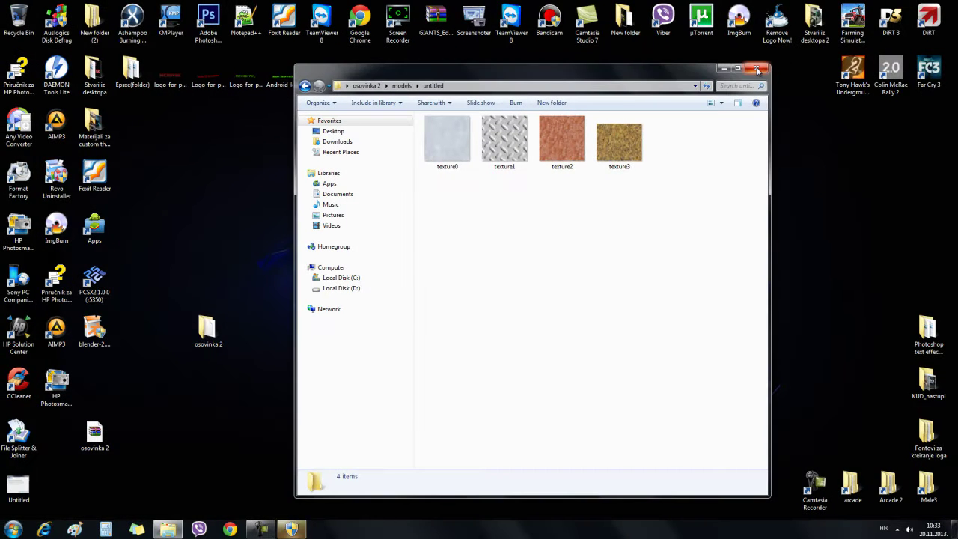
pyautogui.click(748, 76)
pyautogui.press('Return')
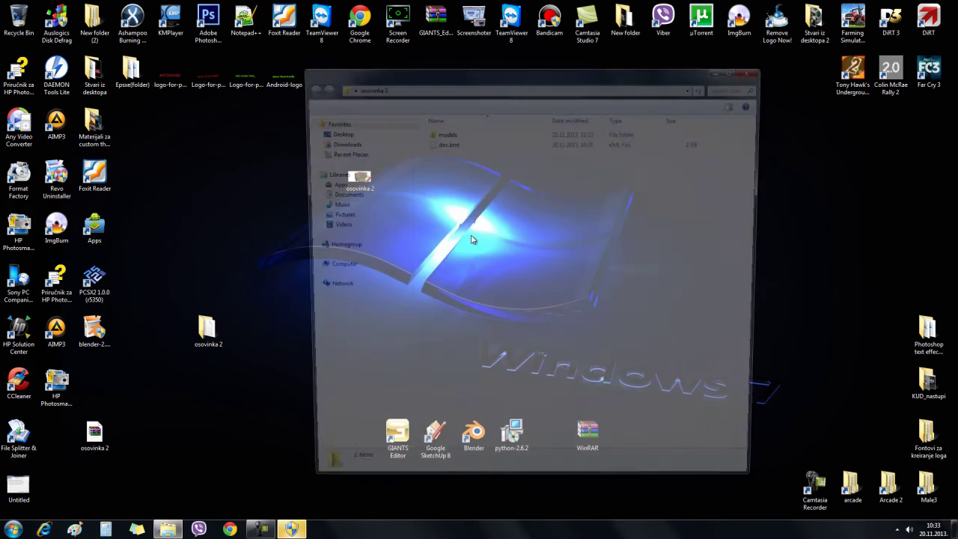
pyautogui.doubleClick(450, 132)
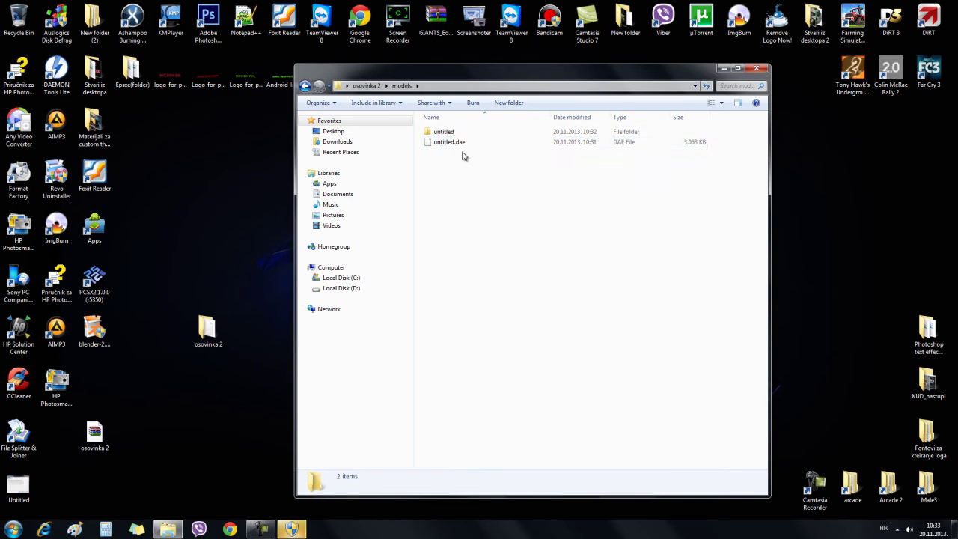
pyautogui.click(760, 68)
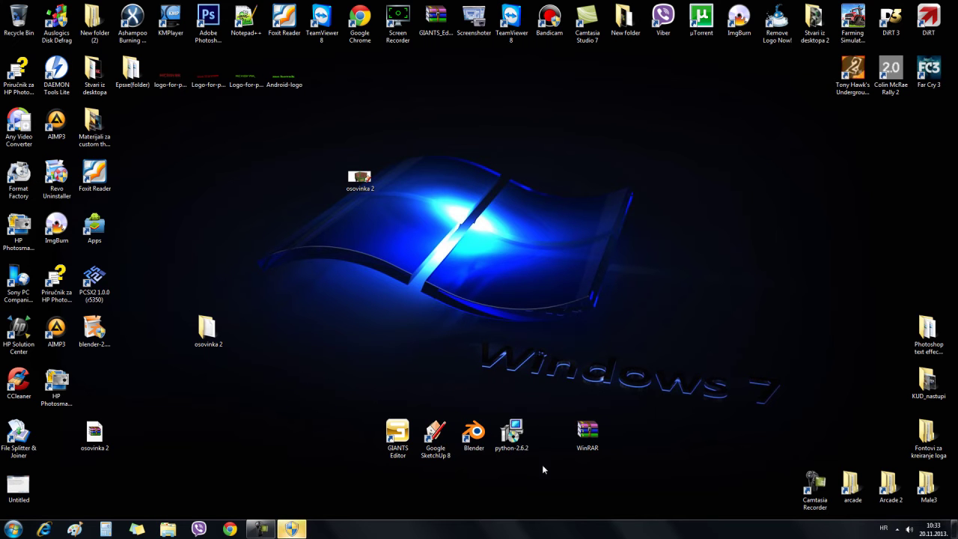
# - Launch Blender 2.49 and erase the default cube, lamp and camera
pyautogui.doubleClick(475, 438)
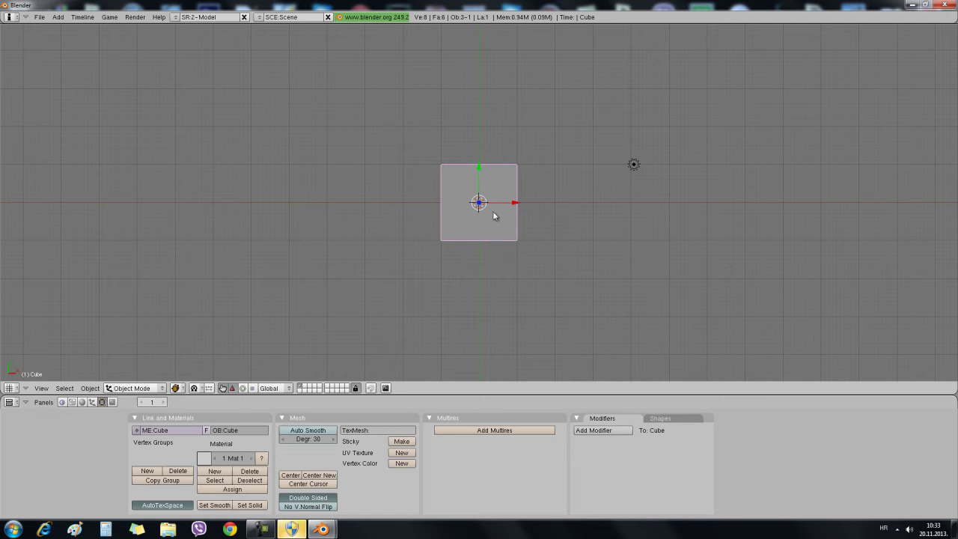
pyautogui.press('a')
pyautogui.press('a')
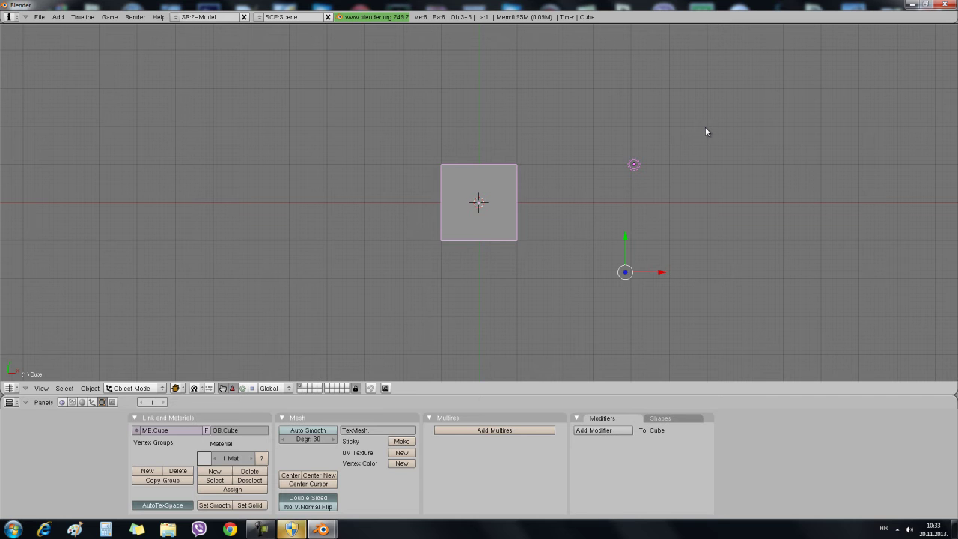
pyautogui.press('x')
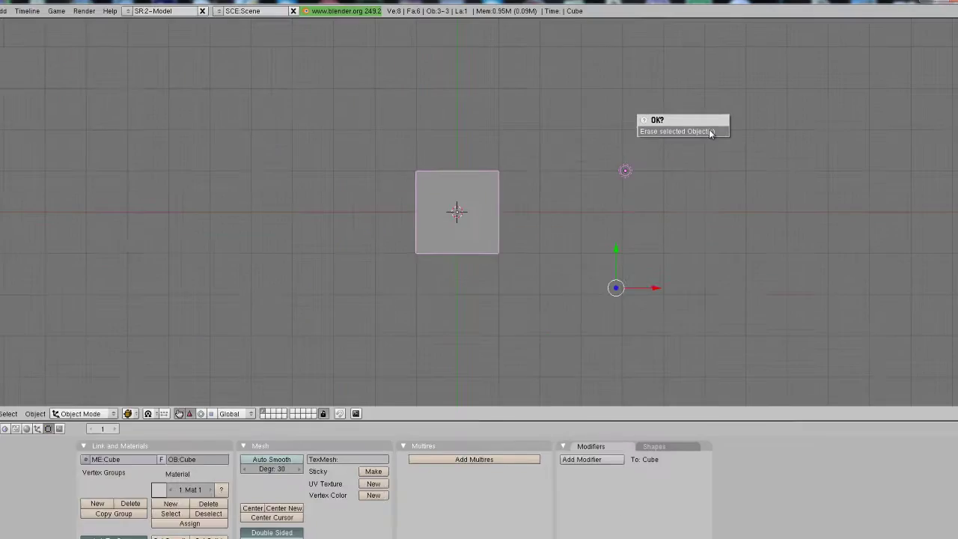
pyautogui.click(711, 132)
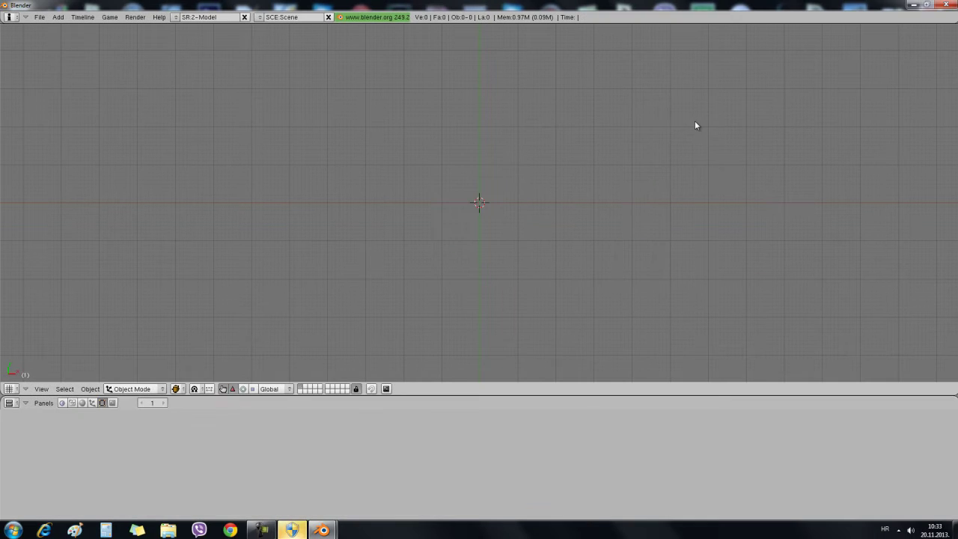
# - In the COLLADA 1.4 importer, set Desktop/osovinka 2/models/untitled.dae as the import file
pyautogui.click(41, 17)
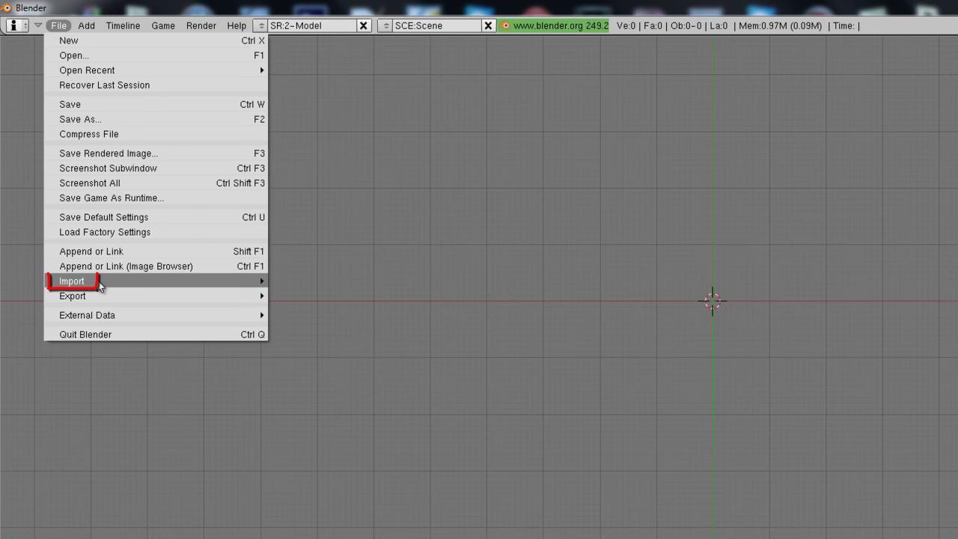
pyautogui.moveTo(98, 283)
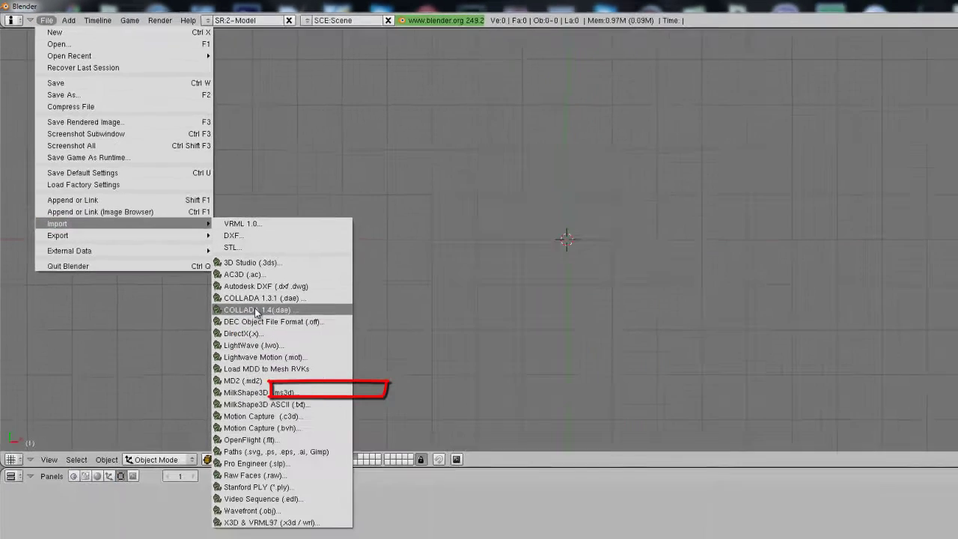
pyautogui.click(255, 310)
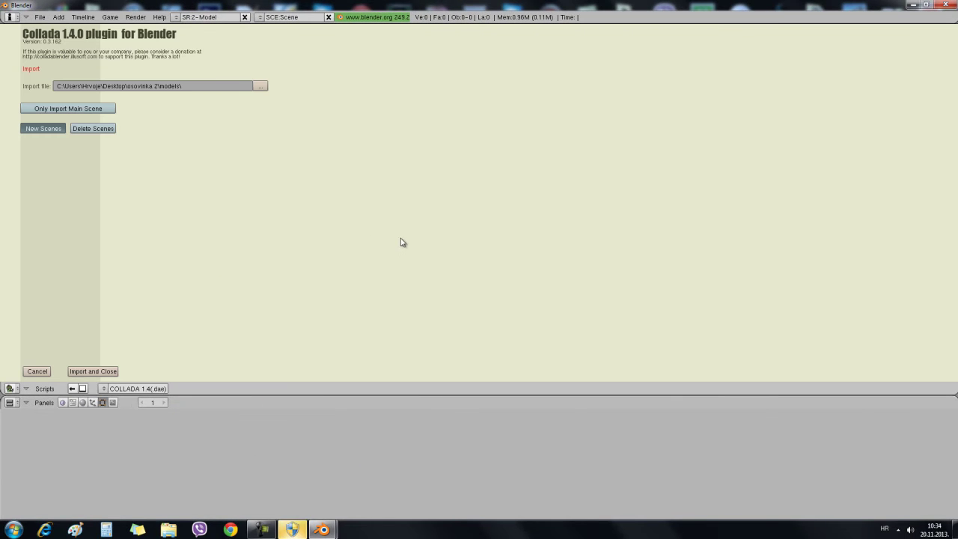
pyautogui.click(264, 90)
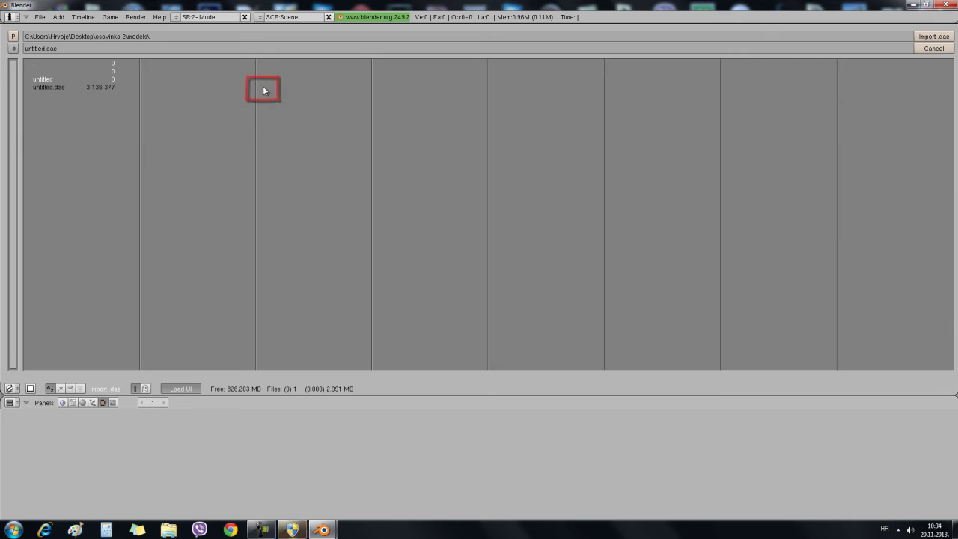
pyautogui.click(13, 48)
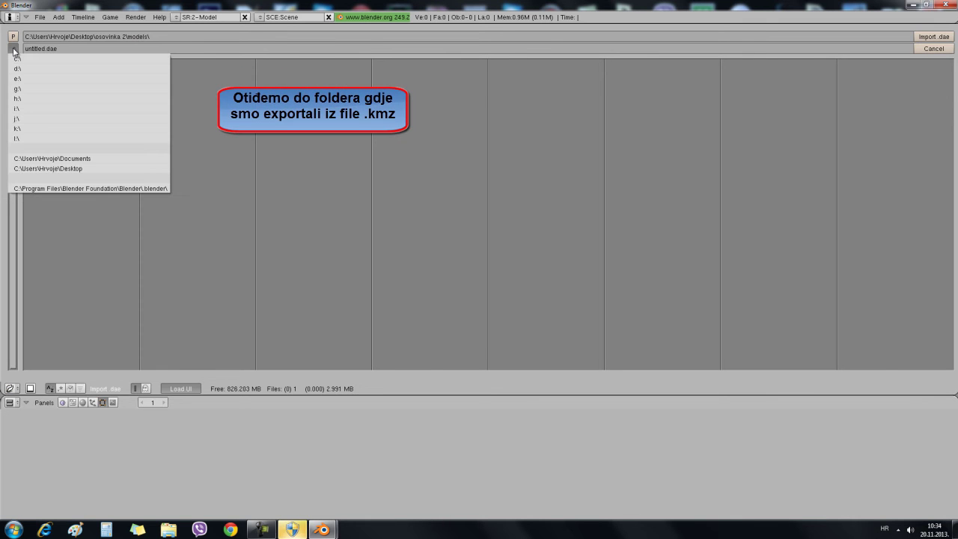
pyautogui.click(53, 168)
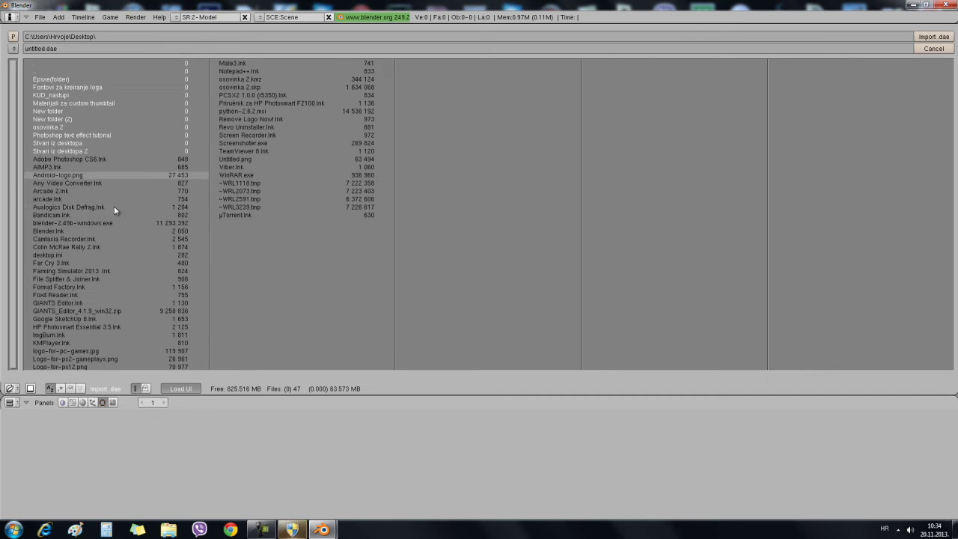
pyautogui.click(58, 127)
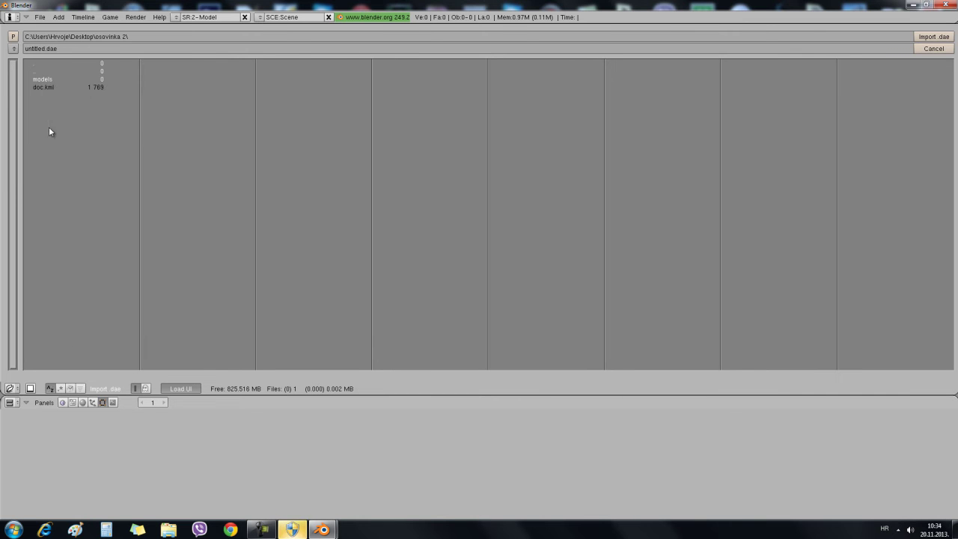
pyautogui.click(43, 79)
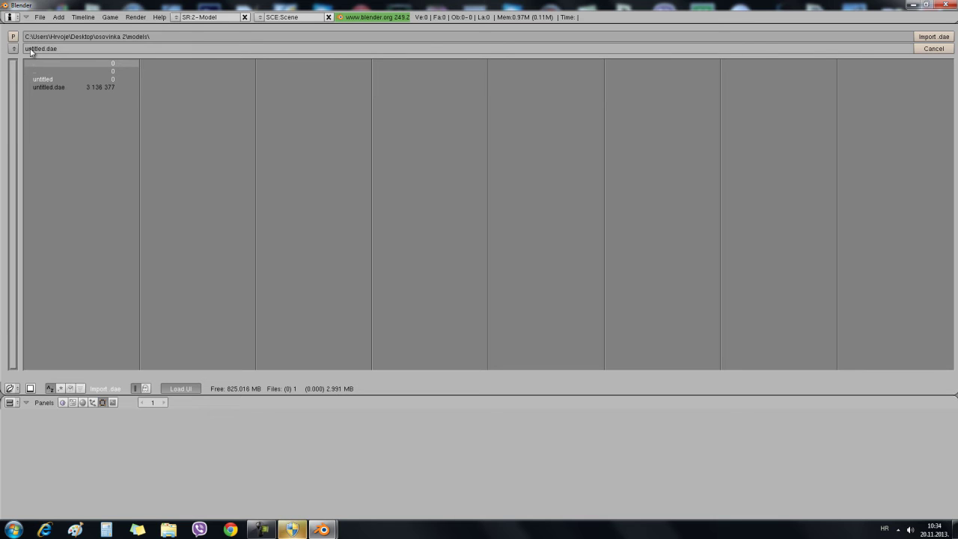
pyautogui.click(934, 37)
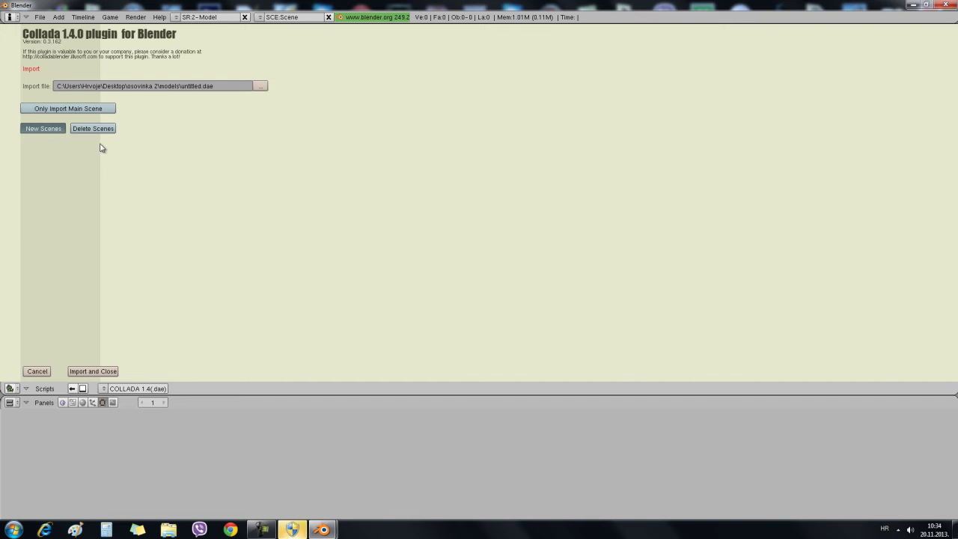
# - Import untitled.dae, move the console aside, and close the importer once Import Successful shows
pyautogui.click(95, 375)
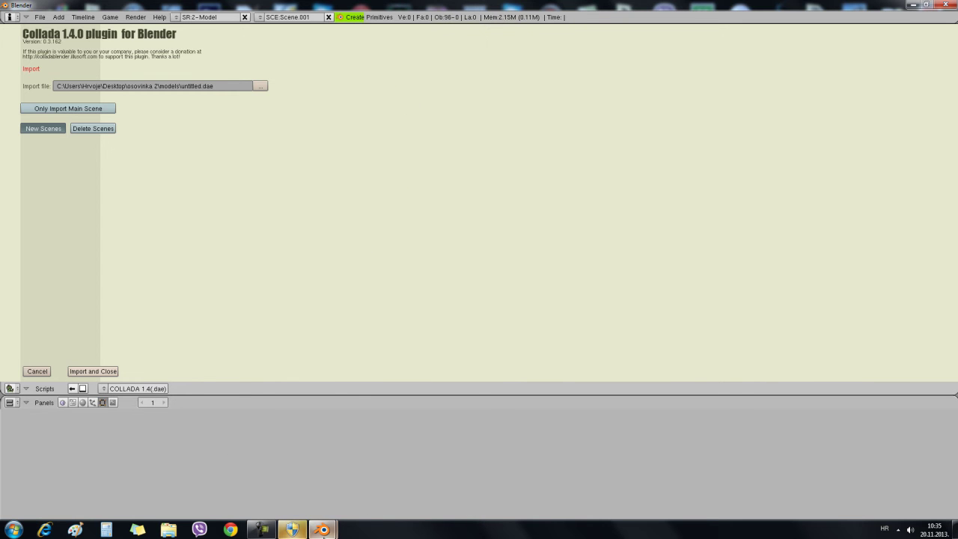
pyautogui.moveTo(322, 530)
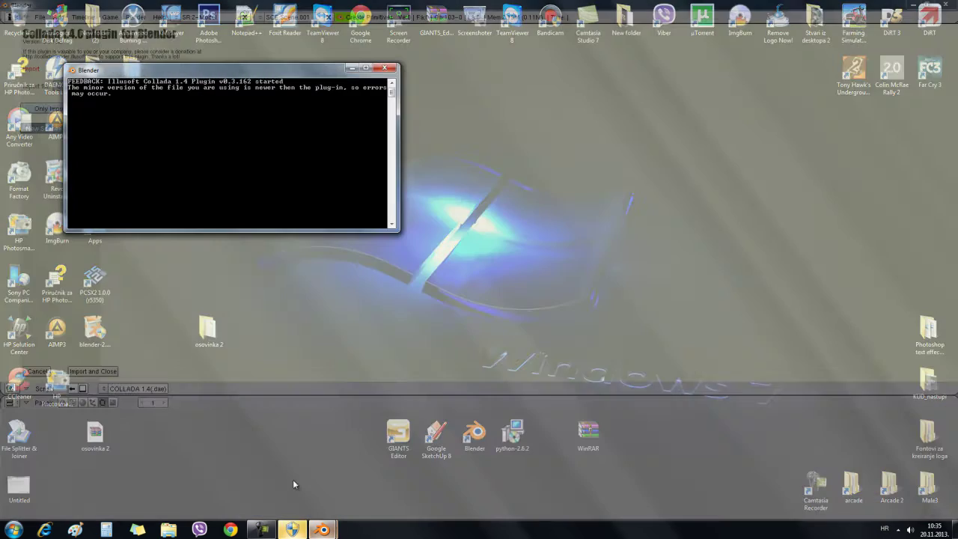
pyautogui.click(292, 479)
pyautogui.moveTo(313, 78); pyautogui.dragTo(668, 93)
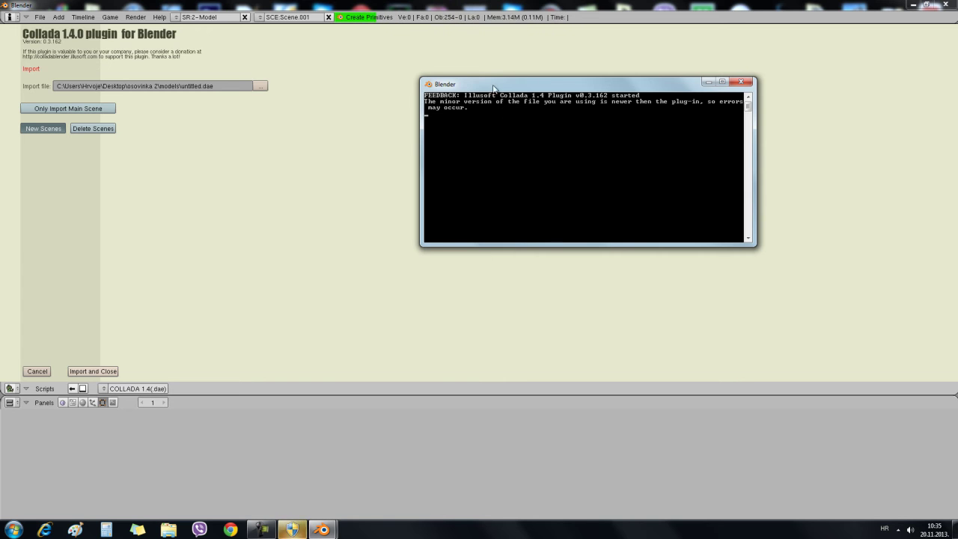
pyautogui.moveTo(497, 91); pyautogui.dragTo(688, 84)
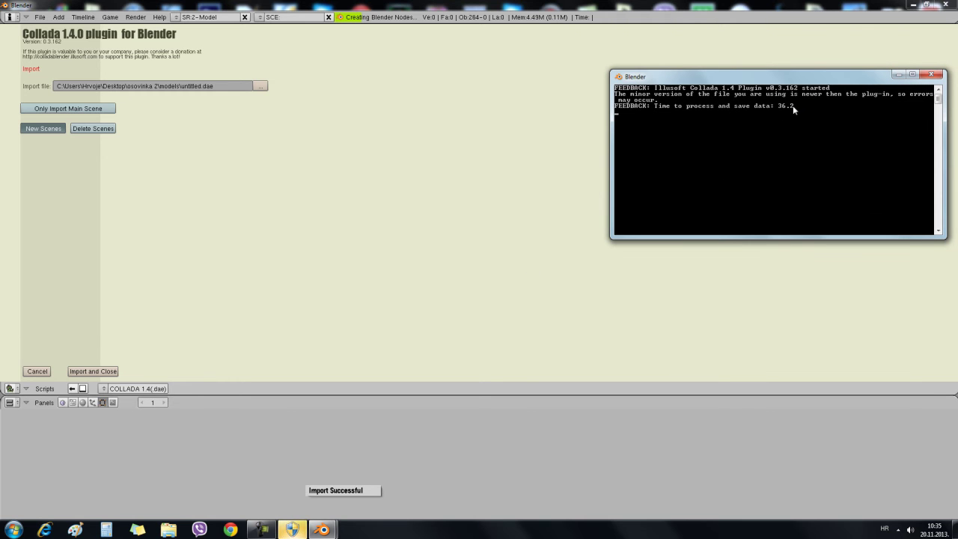
pyautogui.click(334, 291)
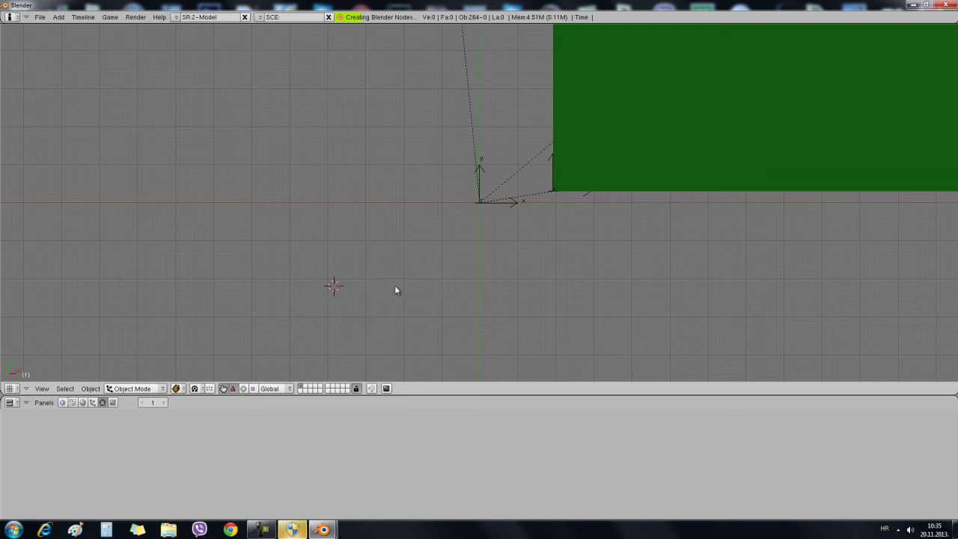
# - Zoom out and back in on the trailer, then select the part named .023
pyautogui.scroll(-10, 701, 236)
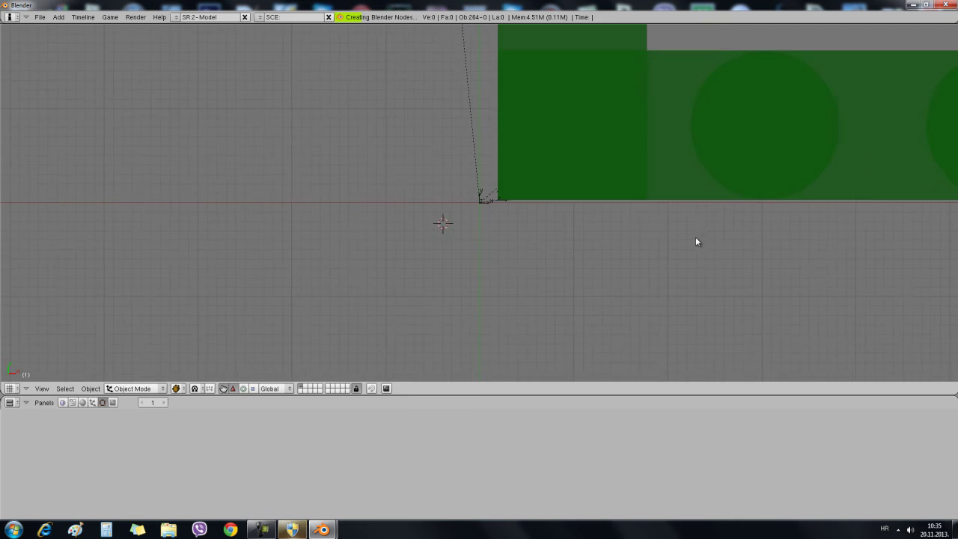
pyautogui.scroll(-10, 694, 217)
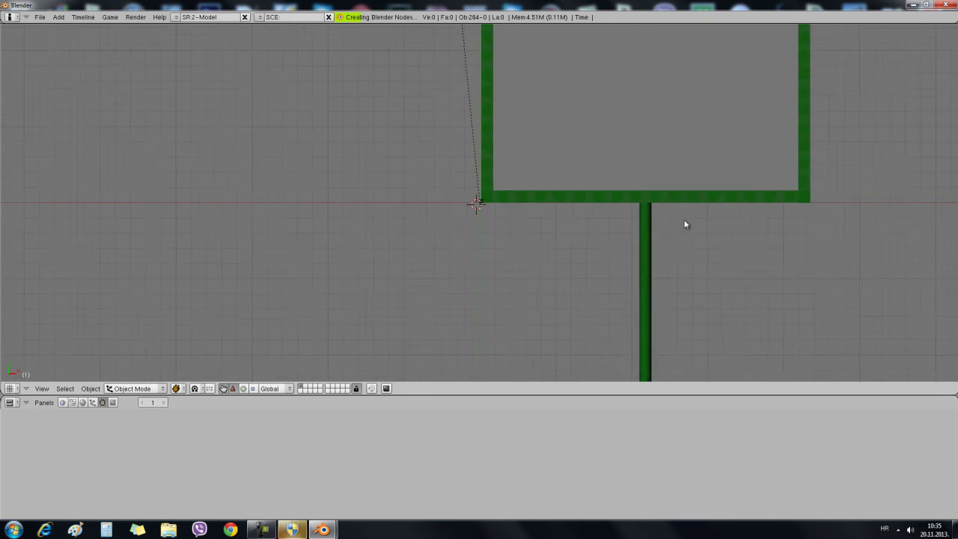
pyautogui.scroll(3, 681, 233)
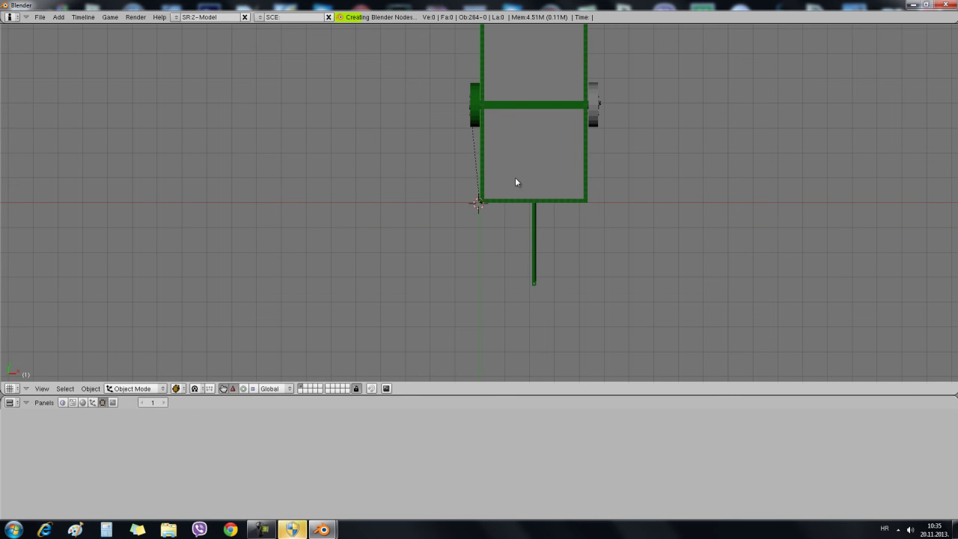
pyautogui.rightClick(513, 104)
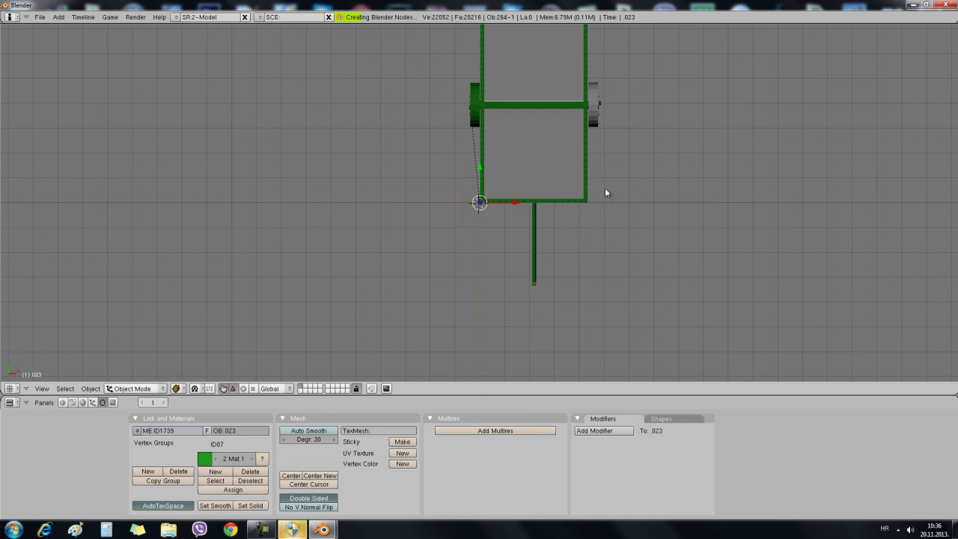
# - Select all the imported trailer objects and join them into a single mesh with Ctrl+J
pyautogui.hotkey('ctrl', 'z')
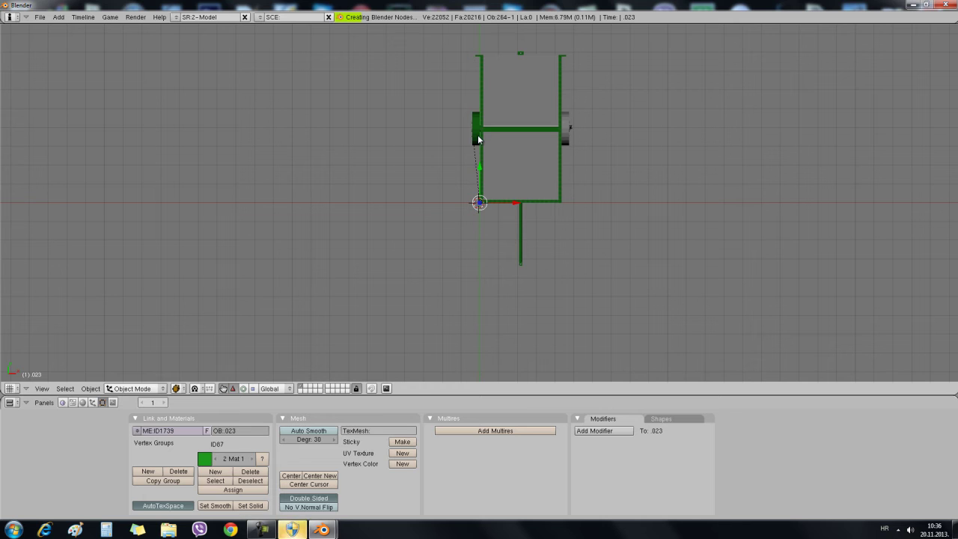
pyautogui.press('a')
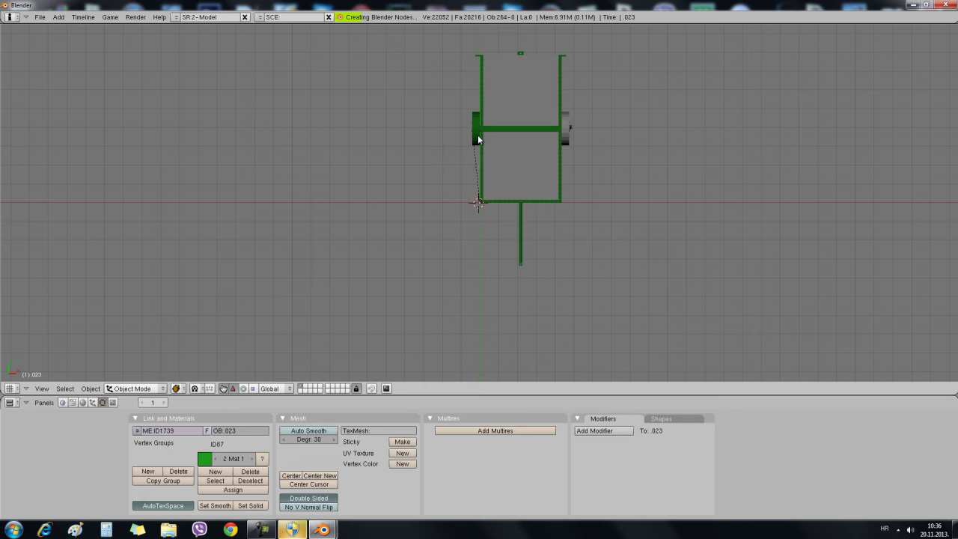
pyautogui.press('a')
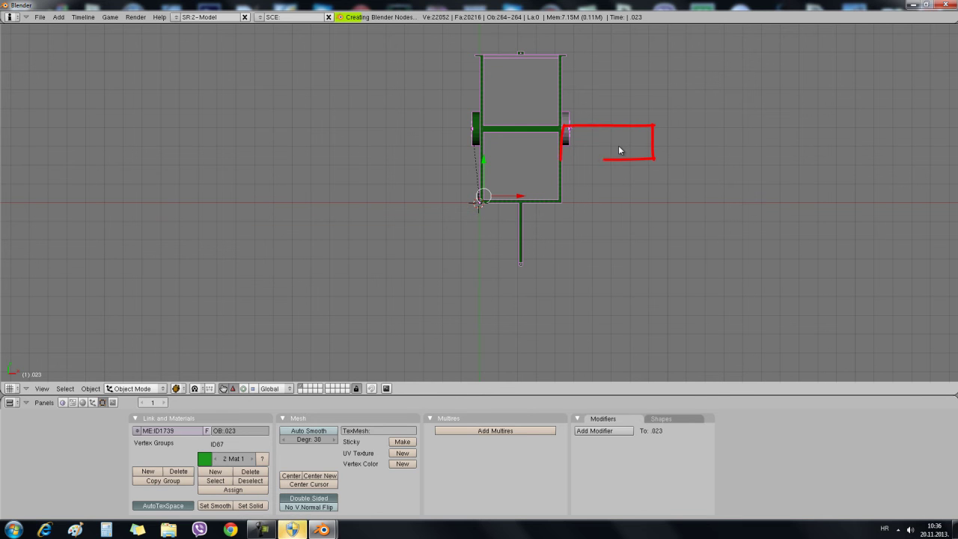
pyautogui.hotkey('ctrl', 'j')
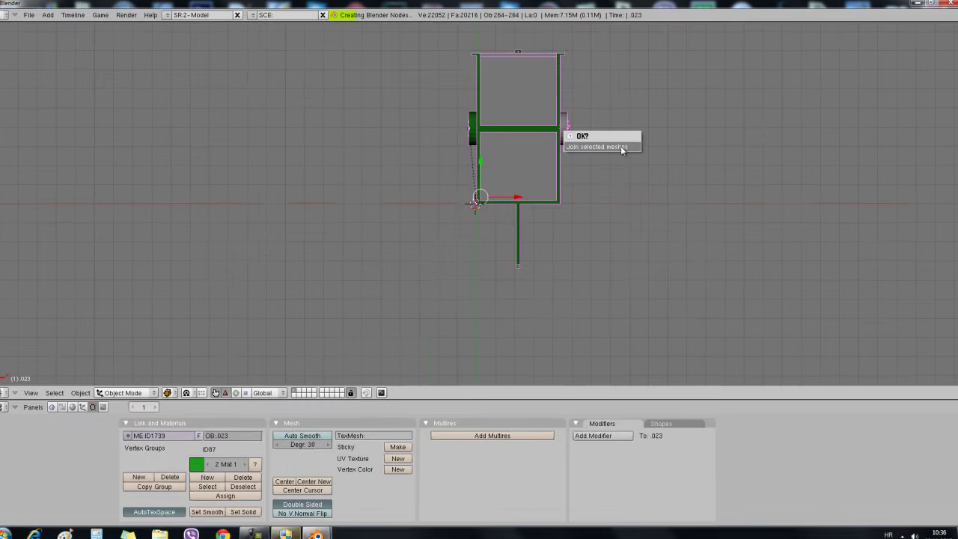
pyautogui.click(653, 256)
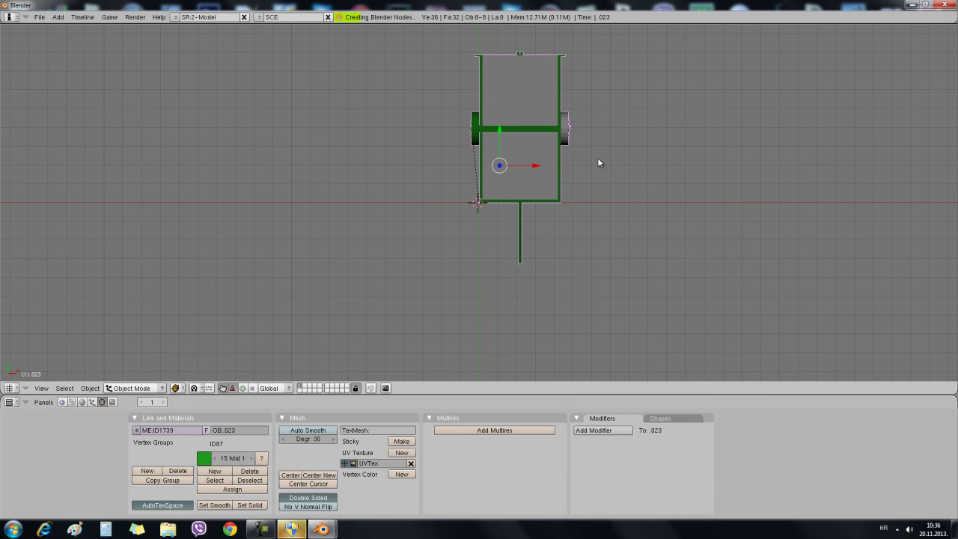
# - Choose GIANTS (.i3d) from Blender's File > Export menu to bring up the exporter
pyautogui.click(373, 133)
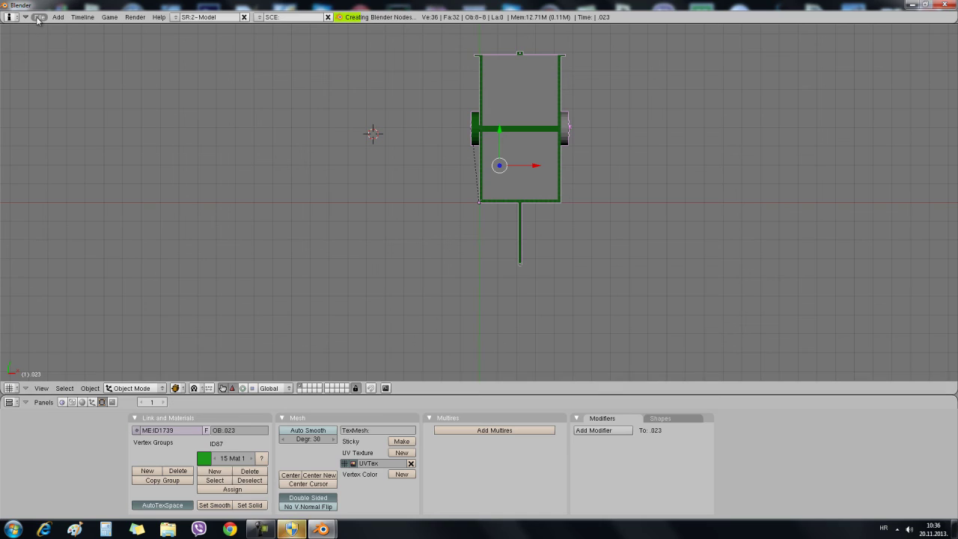
pyautogui.click(39, 16)
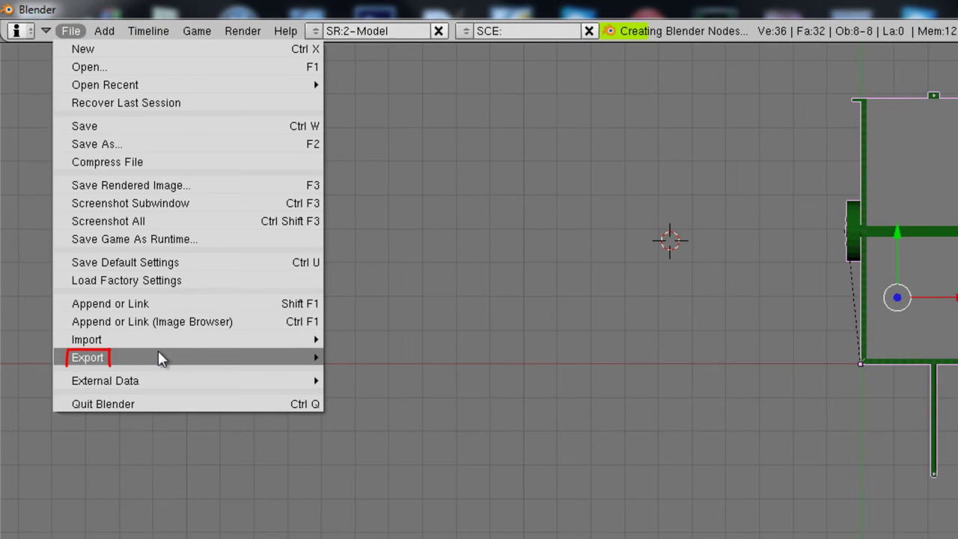
pyautogui.moveTo(143, 359)
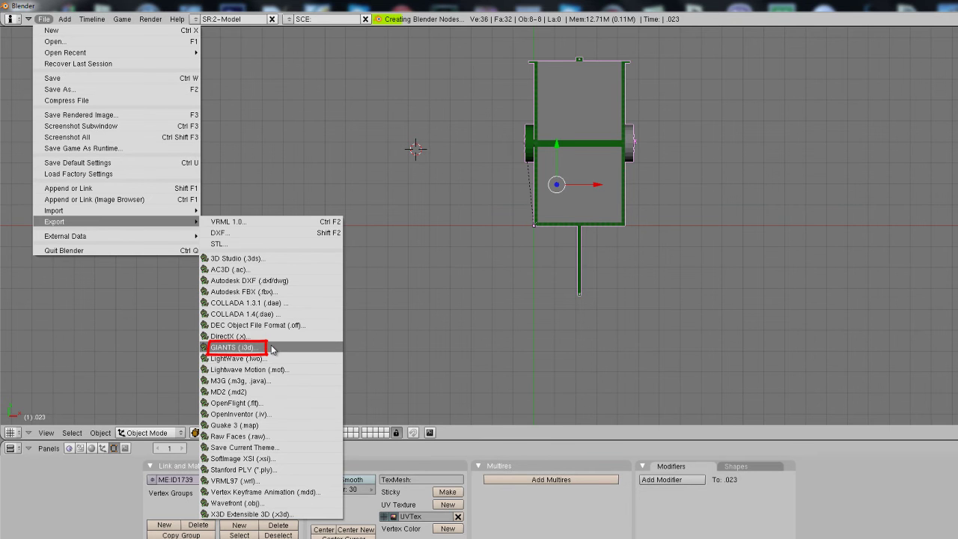
pyautogui.click(249, 349)
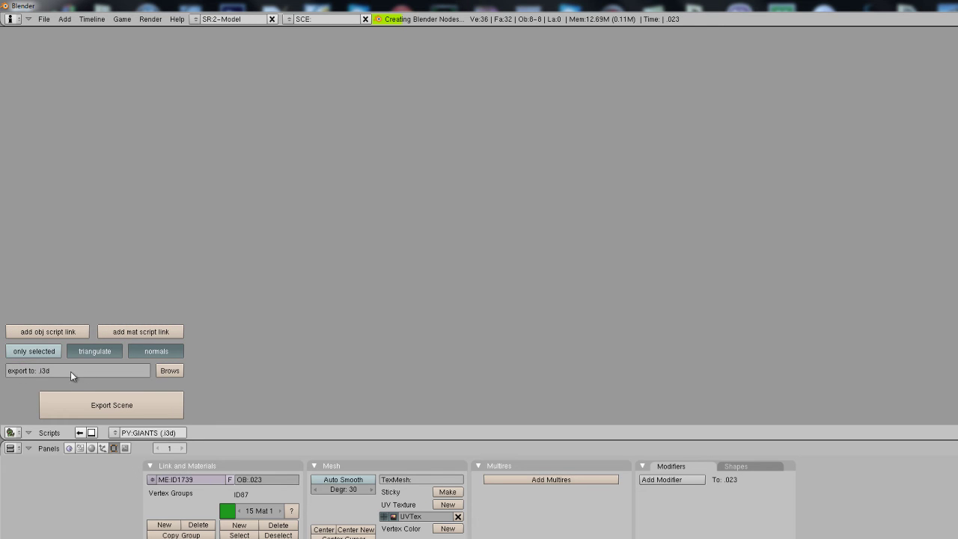
# - Set the export destination to Desktop\osovinka 2\models\untitled and accept it
pyautogui.click(168, 370)
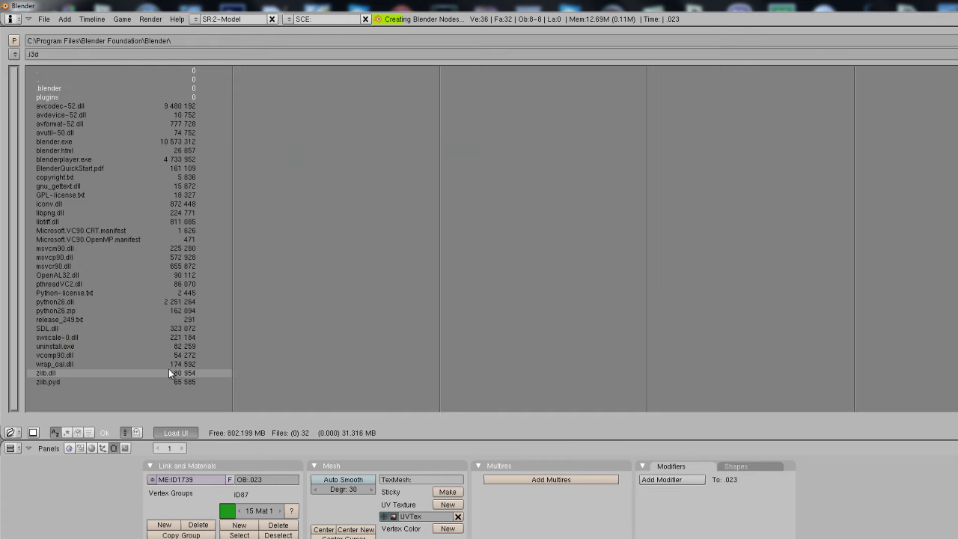
pyautogui.click(13, 55)
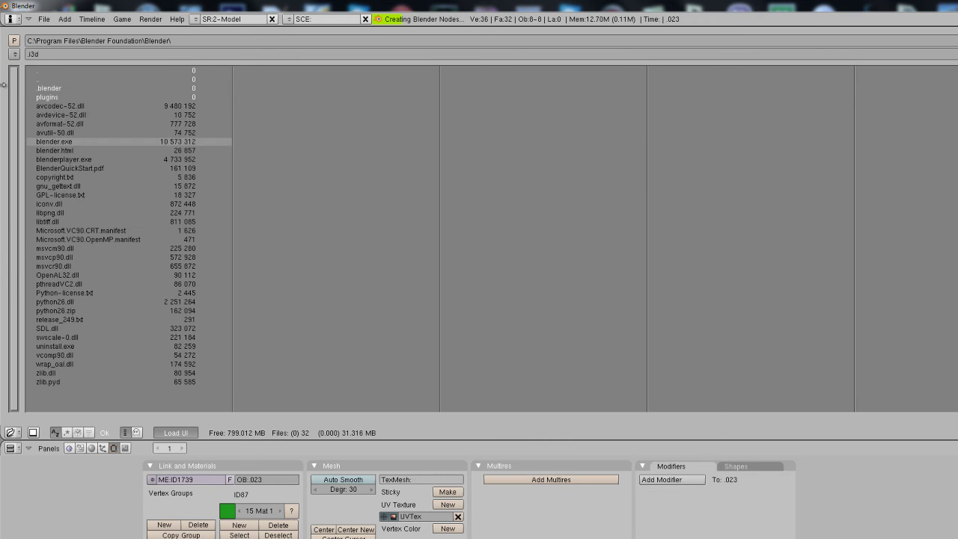
pyautogui.click(13, 55)
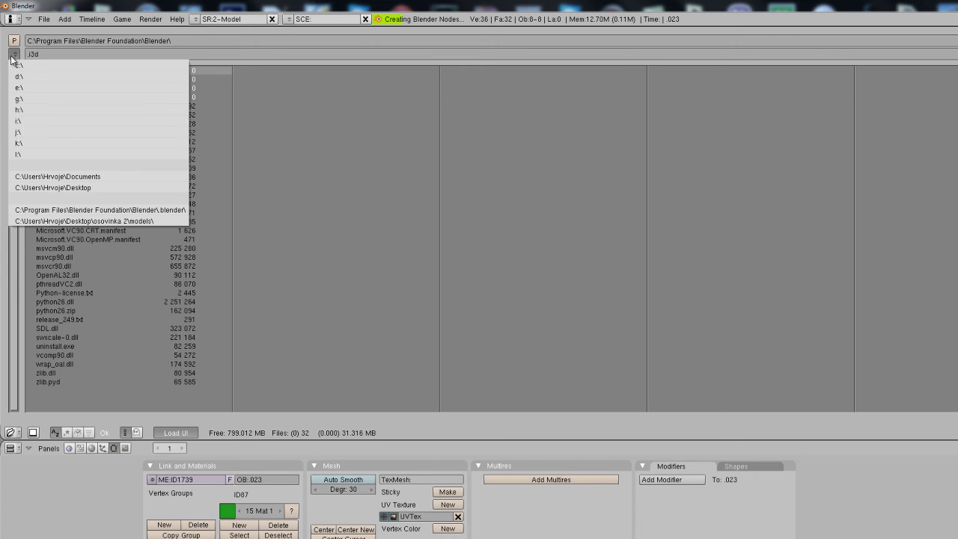
pyautogui.click(66, 190)
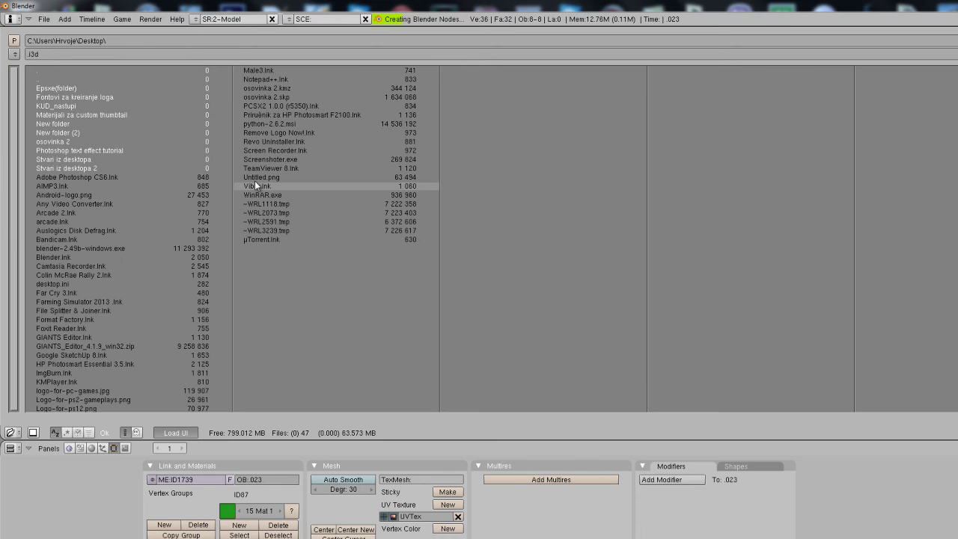
pyautogui.click(42, 141)
pyautogui.click(61, 89)
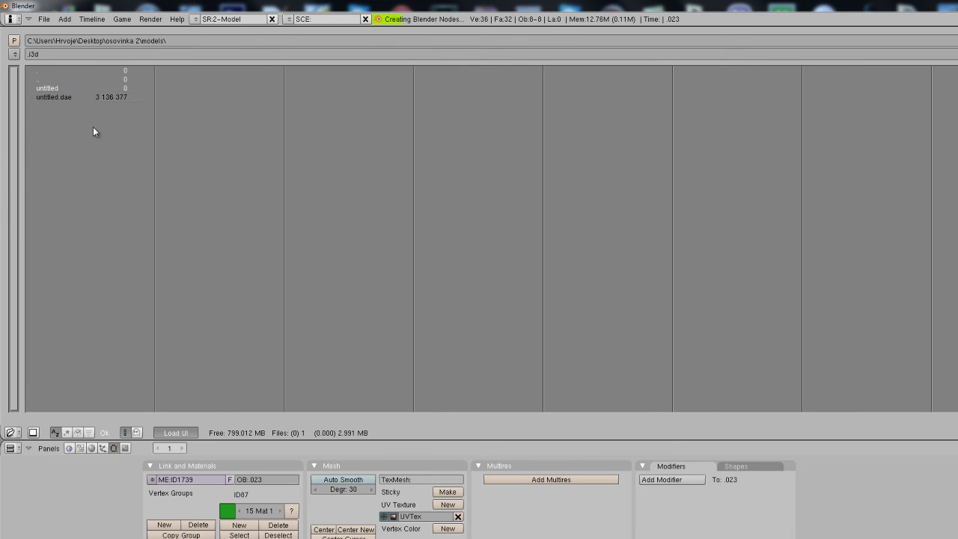
pyautogui.click(42, 89)
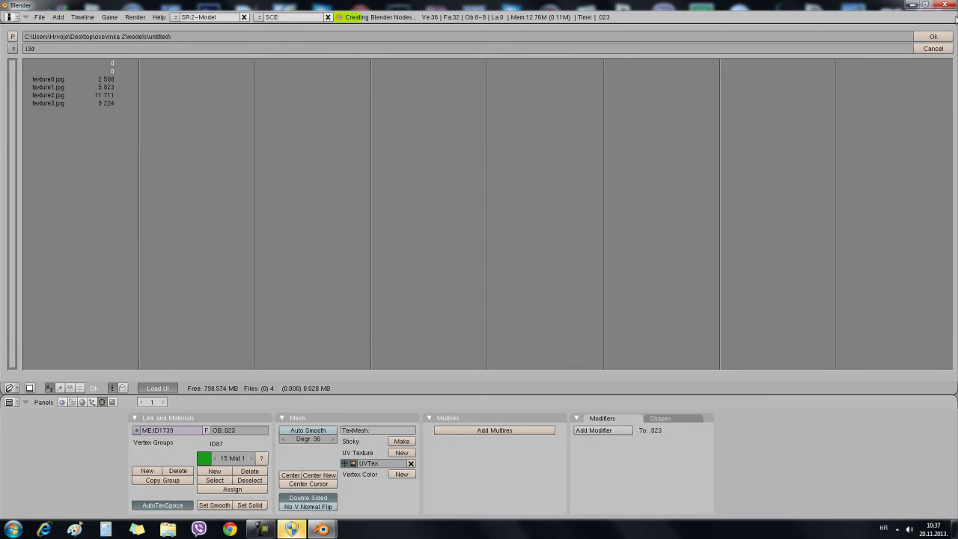
pyautogui.click(935, 38)
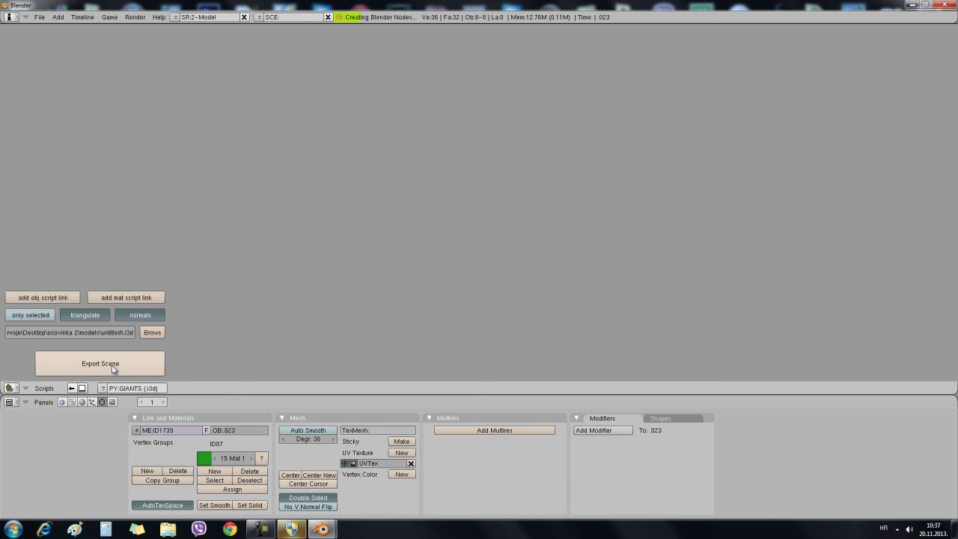
# - Export the scene as .i3d, check the result in the export console, and dismiss the console
pyautogui.moveTo(322, 529)
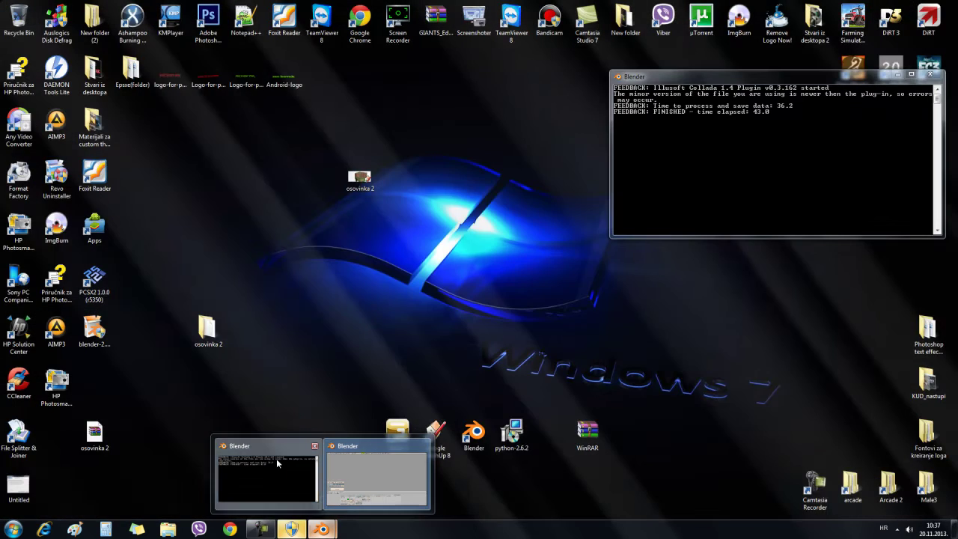
pyautogui.click(275, 459)
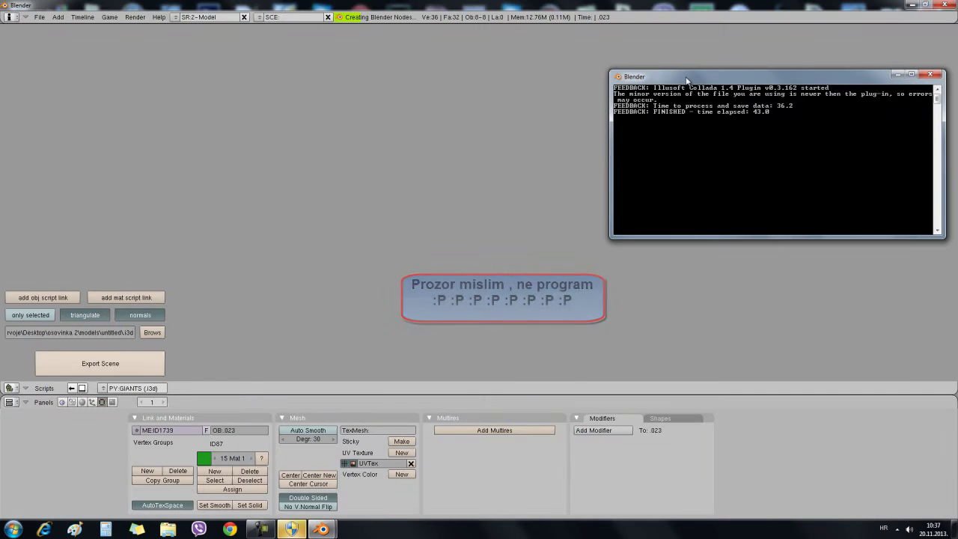
pyautogui.moveTo(670, 79); pyautogui.dragTo(438, 153)
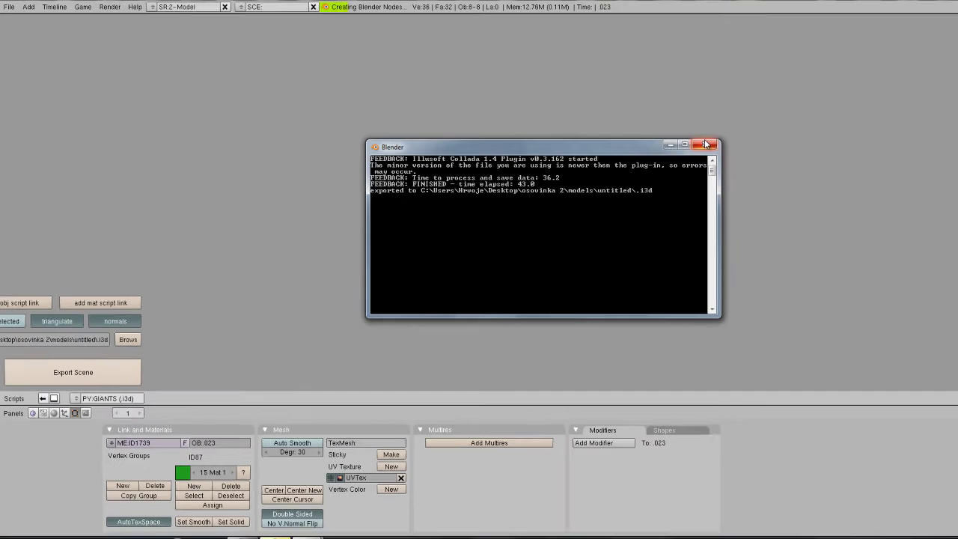
pyautogui.click(291, 529)
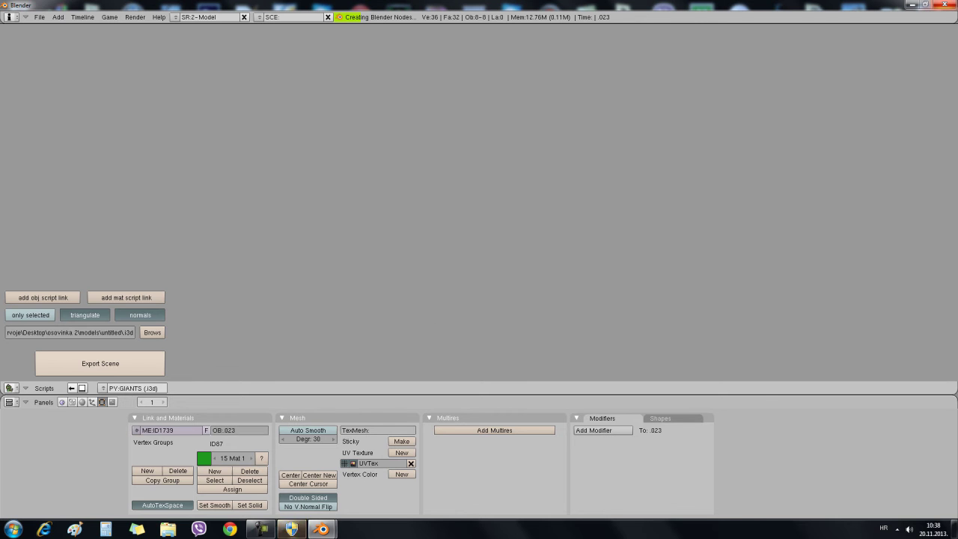
# - Quit Blender and open the osovinka 2\models\untitled folder in Explorer
pyautogui.click(953, 5)
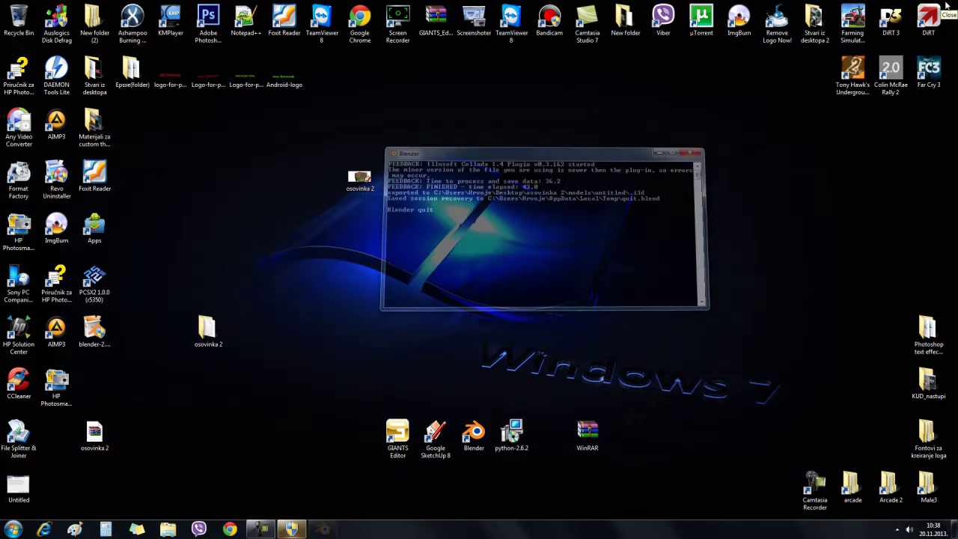
pyautogui.click(218, 338)
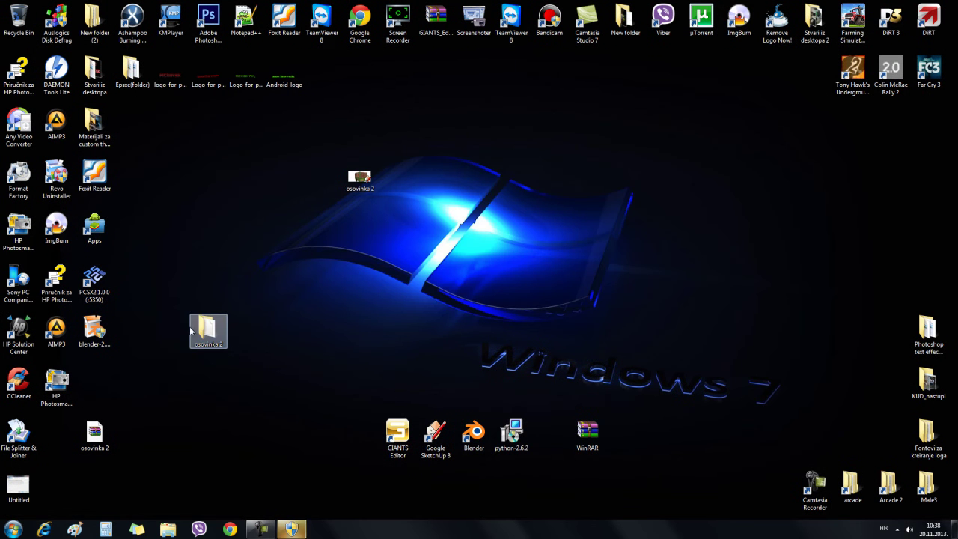
pyautogui.doubleClick(221, 335)
pyautogui.doubleClick(440, 132)
pyautogui.doubleClick(444, 133)
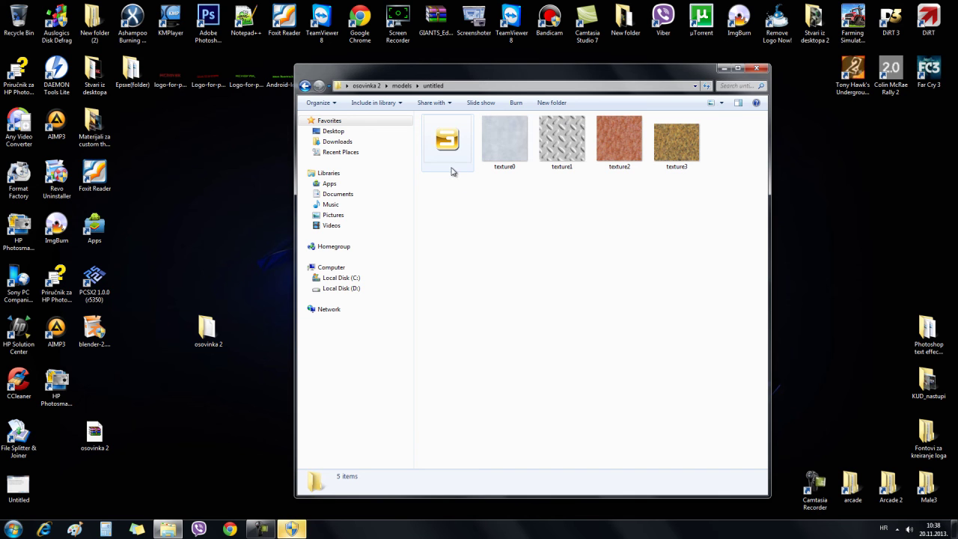
# - Rename the exported .i3d file to osovinka
pyautogui.rightClick(451, 171)
pyautogui.click(432, 225)
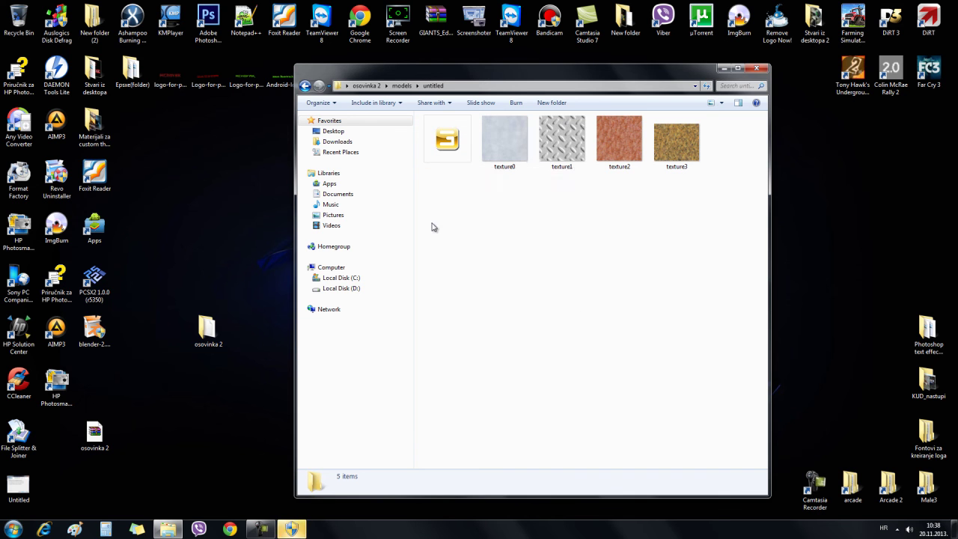
pyautogui.click(447, 141)
pyautogui.rightClick(204, 66)
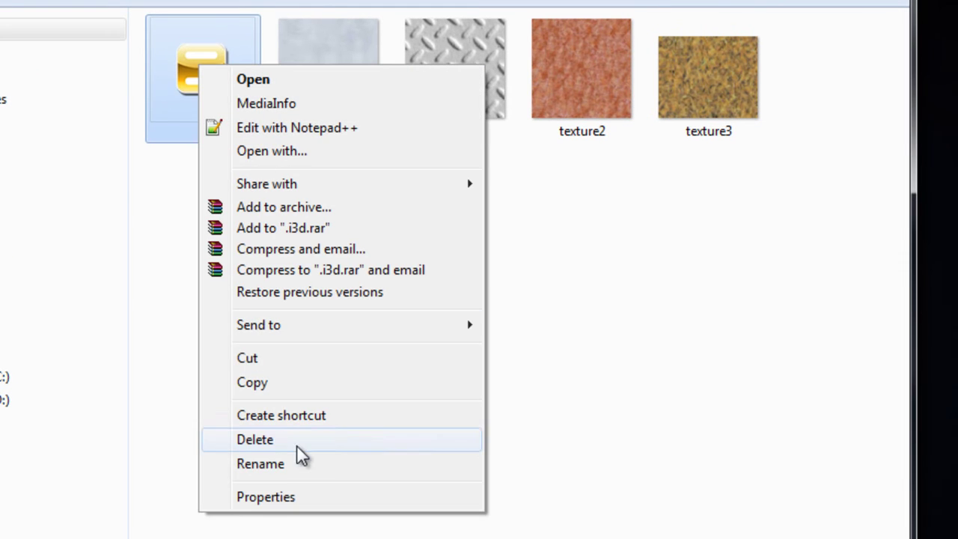
pyautogui.click(288, 465)
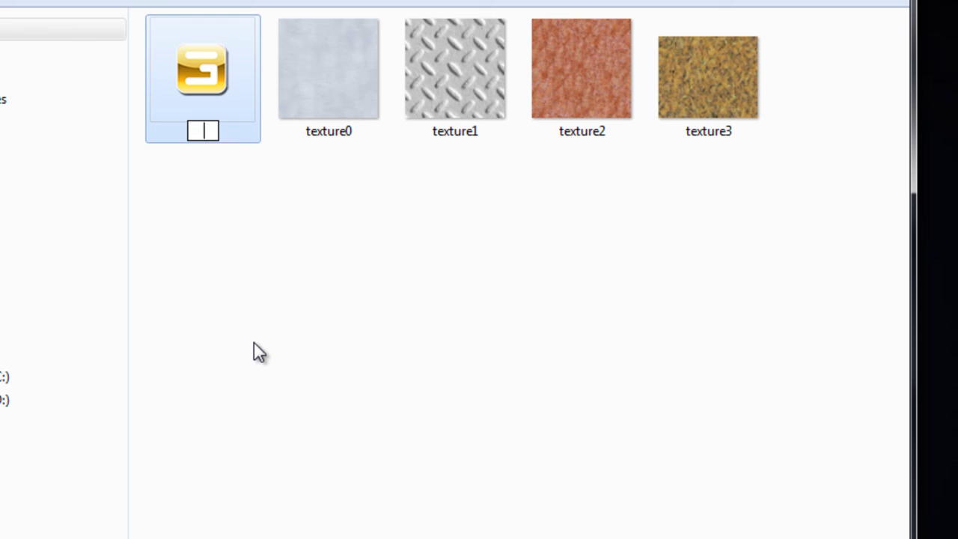
pyautogui.write('osovinka')
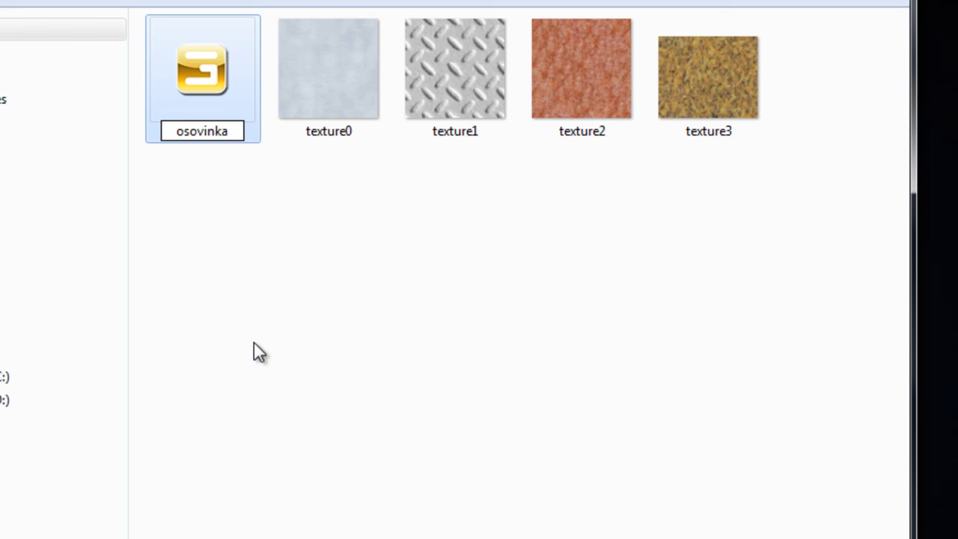
pyautogui.press('Return')
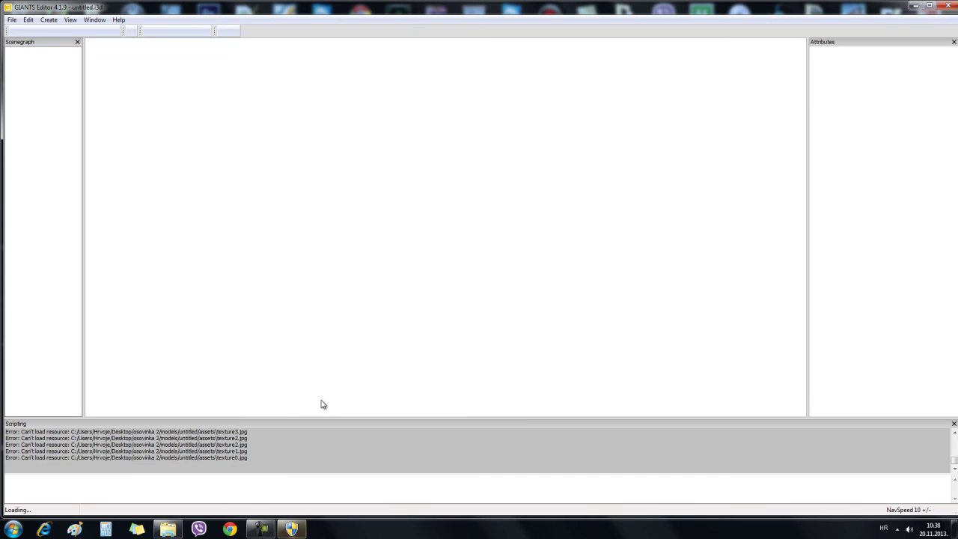
# - Back the view away from the green trailer, add a light, and close GIANTS Editor
pyautogui.press('s')
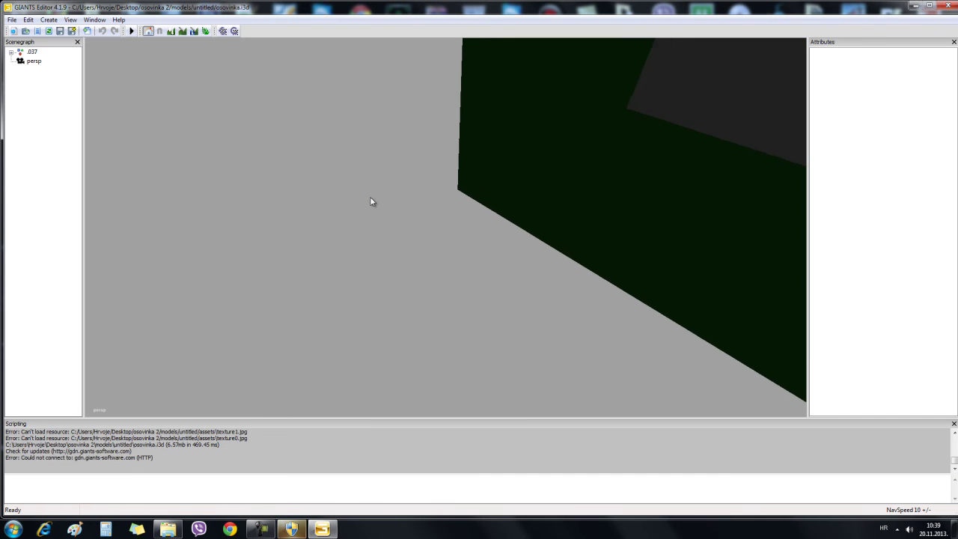
pyautogui.press('s')
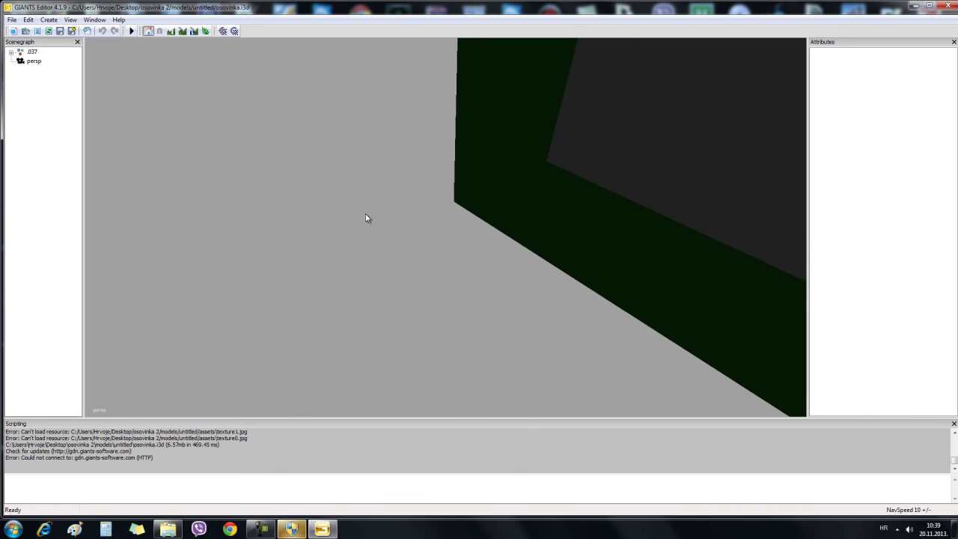
pyautogui.press('s')
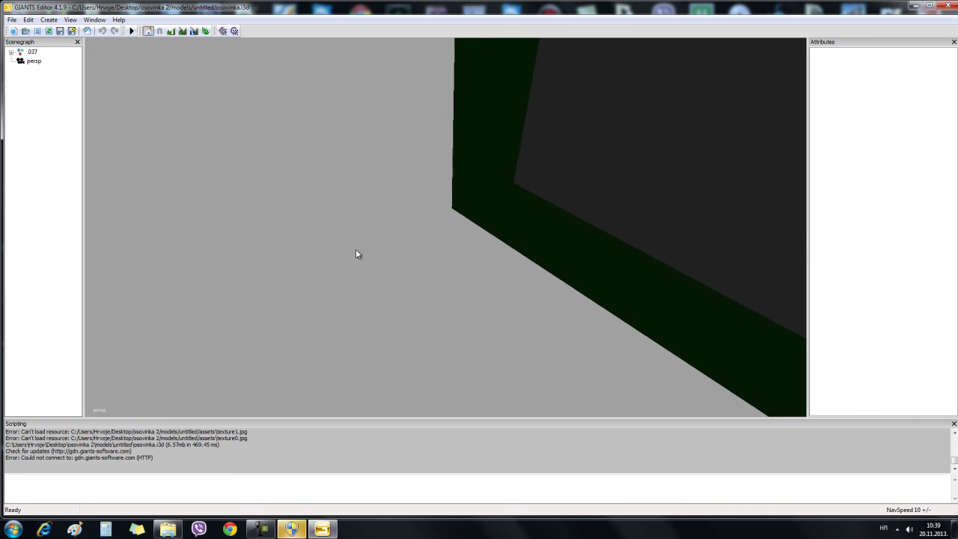
pyautogui.press('s')
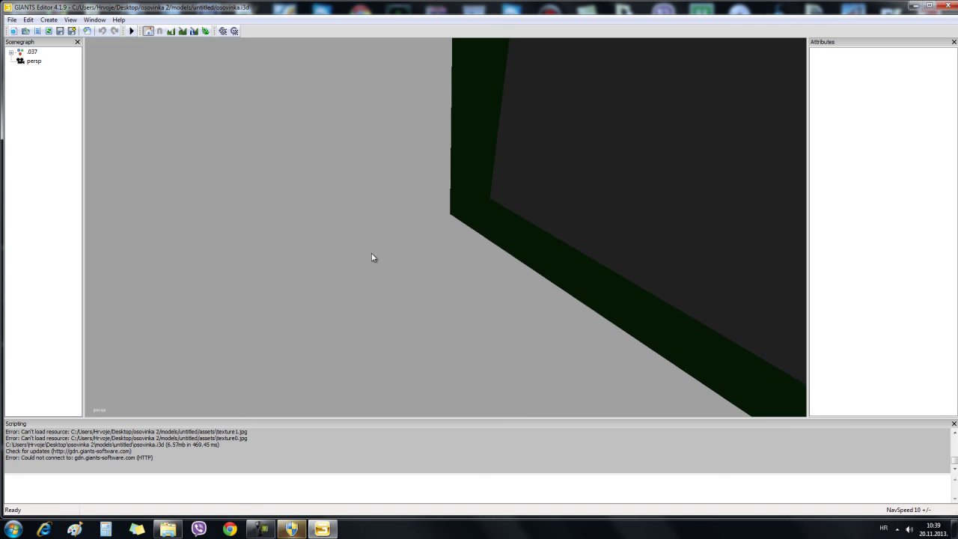
pyautogui.click(49, 20)
pyautogui.click(49, 20)
pyautogui.click(49, 20)
pyautogui.click(54, 43)
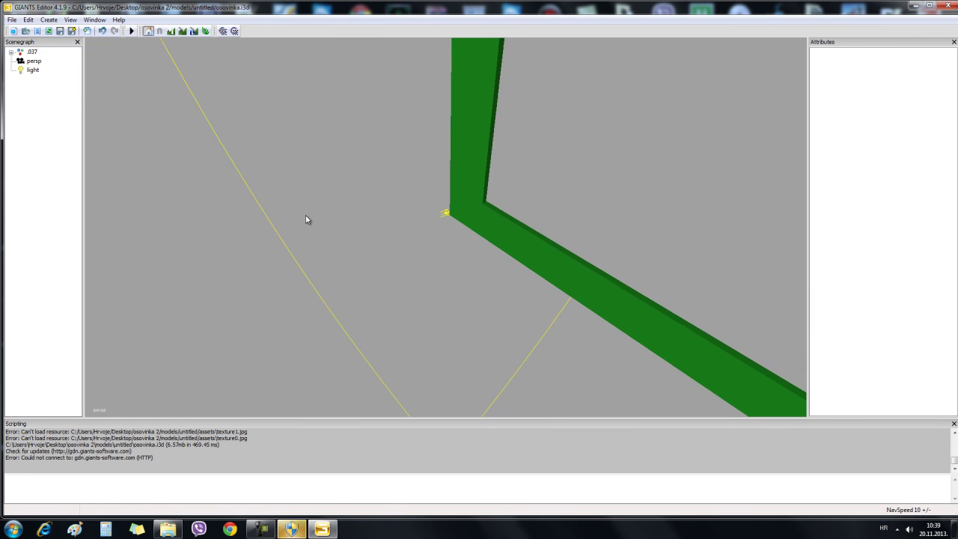
pyautogui.press('s')
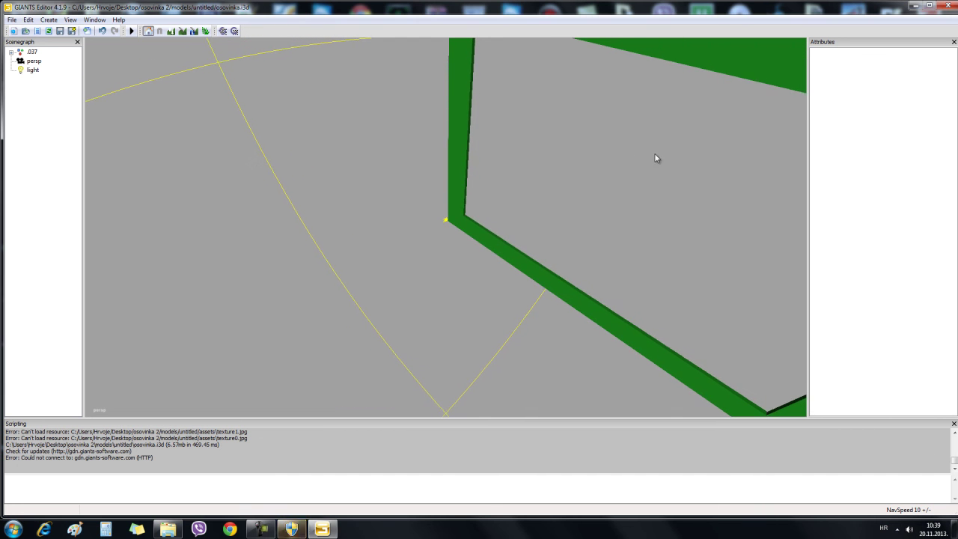
pyautogui.click(952, 5)
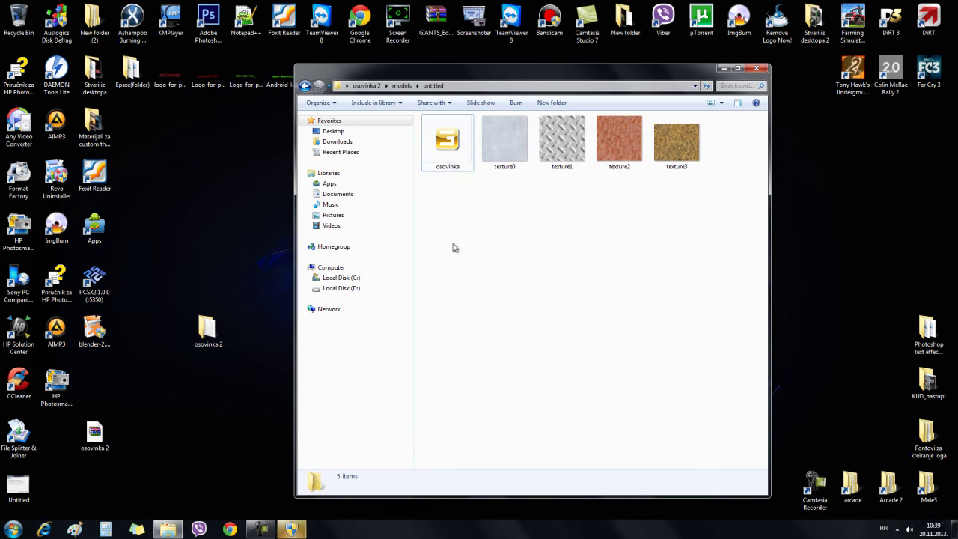
# - Open the osovinka .i3d file with Edit with Notepad++ from its context menu
pyautogui.rightClick(437, 160)
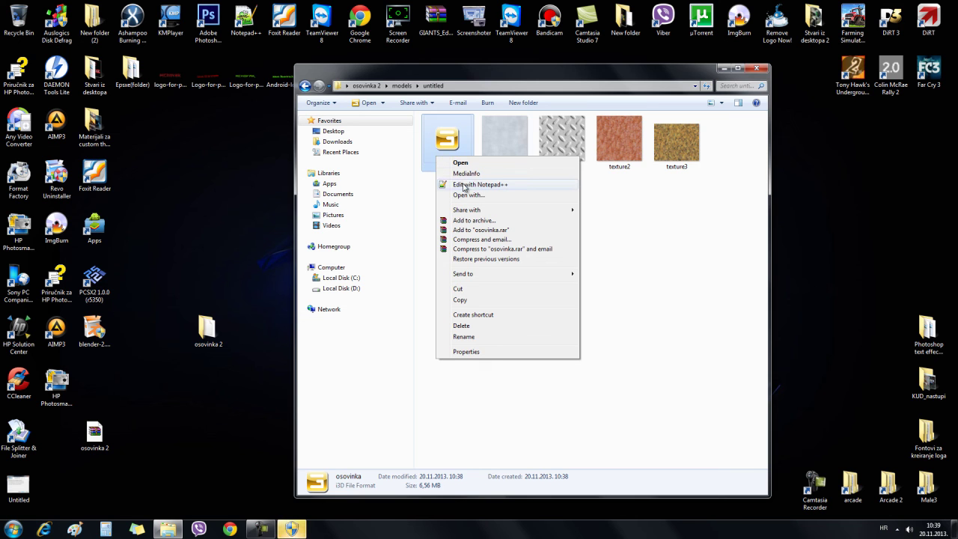
pyautogui.rightClick(447, 139)
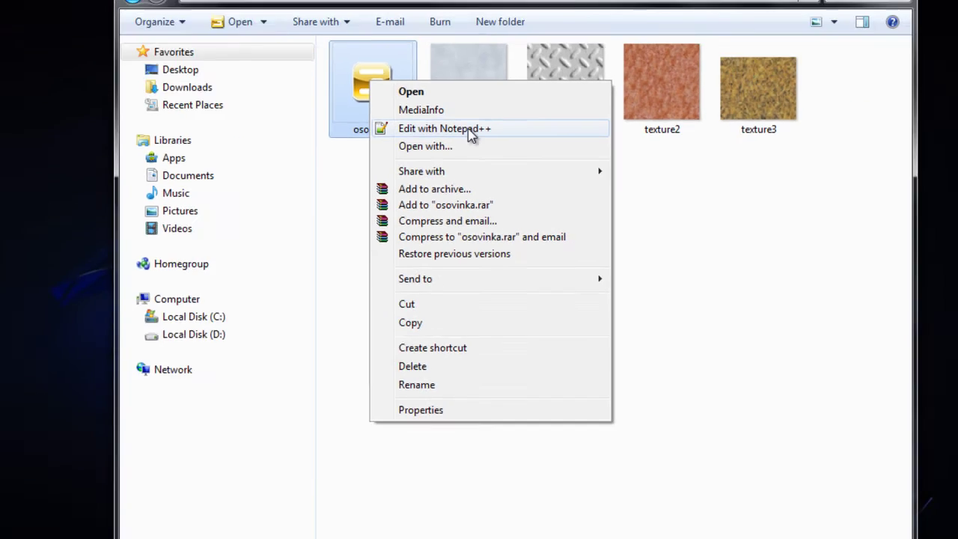
pyautogui.click(436, 91)
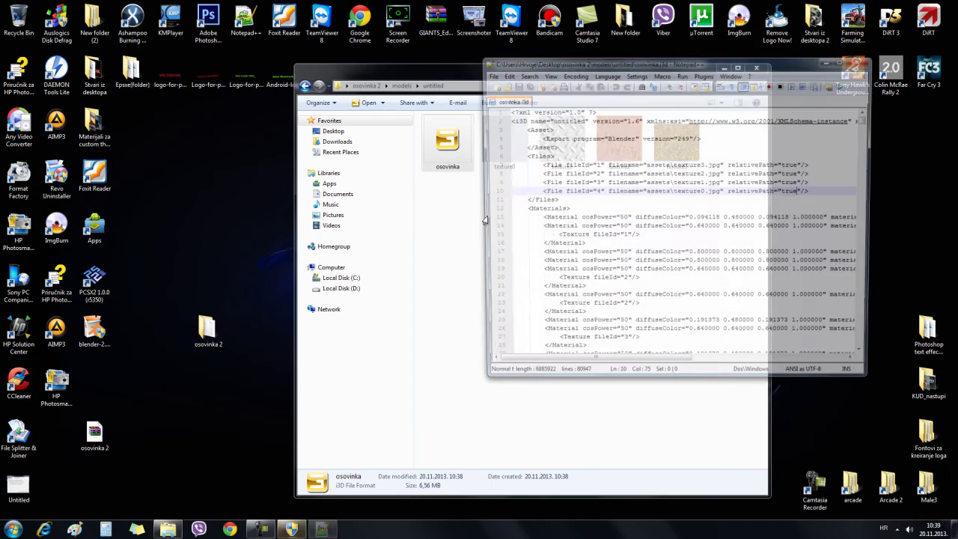
# - Delete the assets\ prefix from the texture0–3 file paths and save osovinka.i3d
pyautogui.click(646, 165)
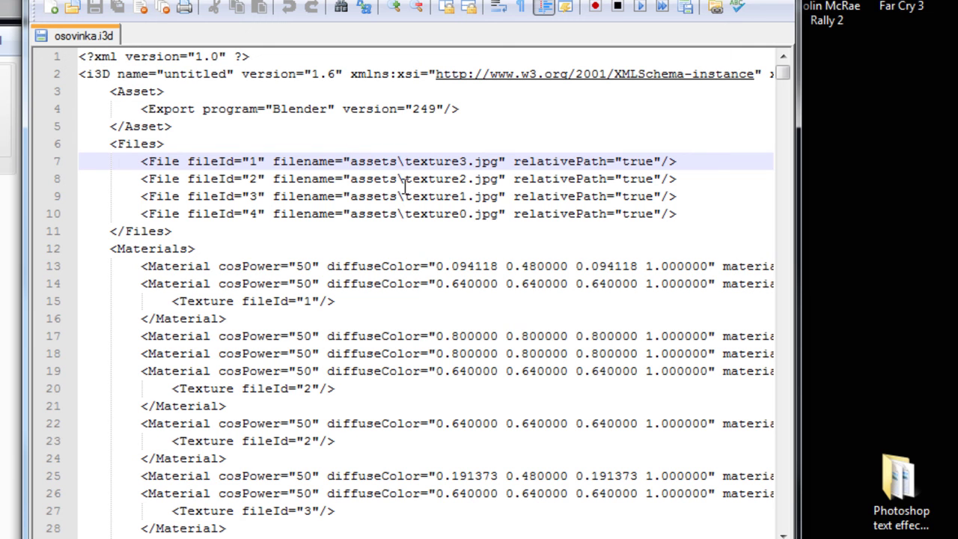
pyautogui.press('Delete')
pyautogui.press('Delete')
pyautogui.press('Delete')
pyautogui.press('Delete')
pyautogui.press('Delete')
pyautogui.press('Delete')
pyautogui.press('Delete')
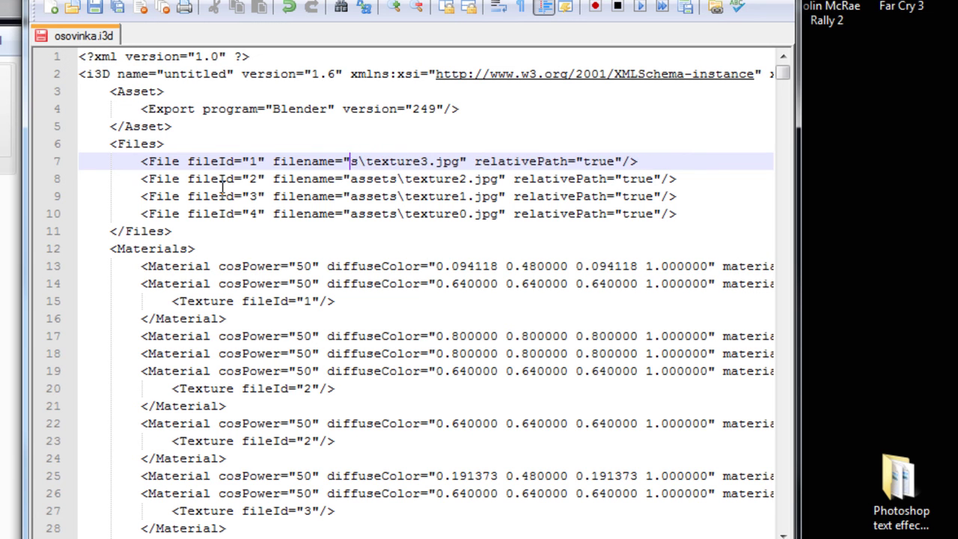
pyautogui.press('Down')
pyautogui.press('Delete')
pyautogui.press('Delete')
pyautogui.press('Delete')
pyautogui.press('Delete')
pyautogui.press('Delete')
pyautogui.press('Delete')
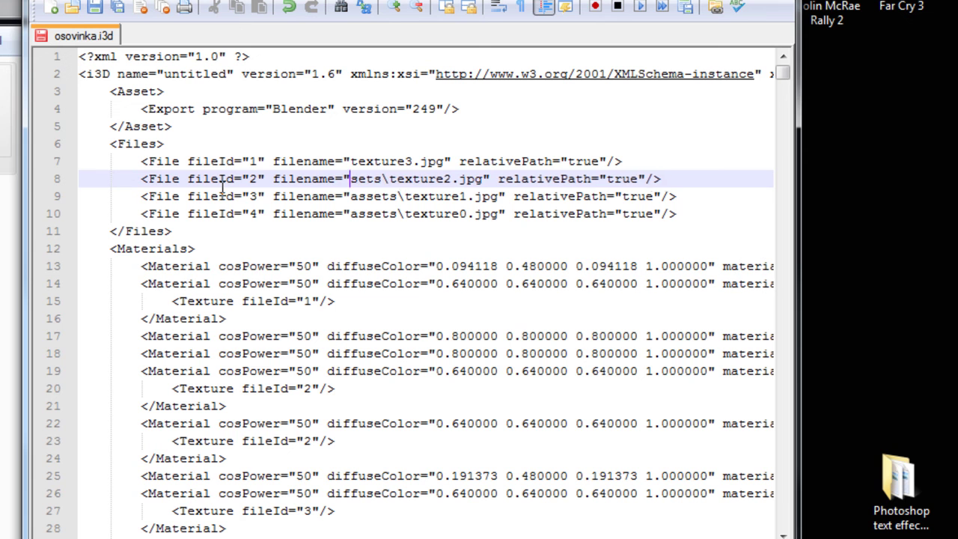
pyautogui.press('Delete')
pyautogui.press('Down')
pyautogui.press('Delete')
pyautogui.press('Delete')
pyautogui.press('Delete')
pyautogui.press('Delete')
pyautogui.press('Delete')
pyautogui.press('Delete')
pyautogui.press('Delete')
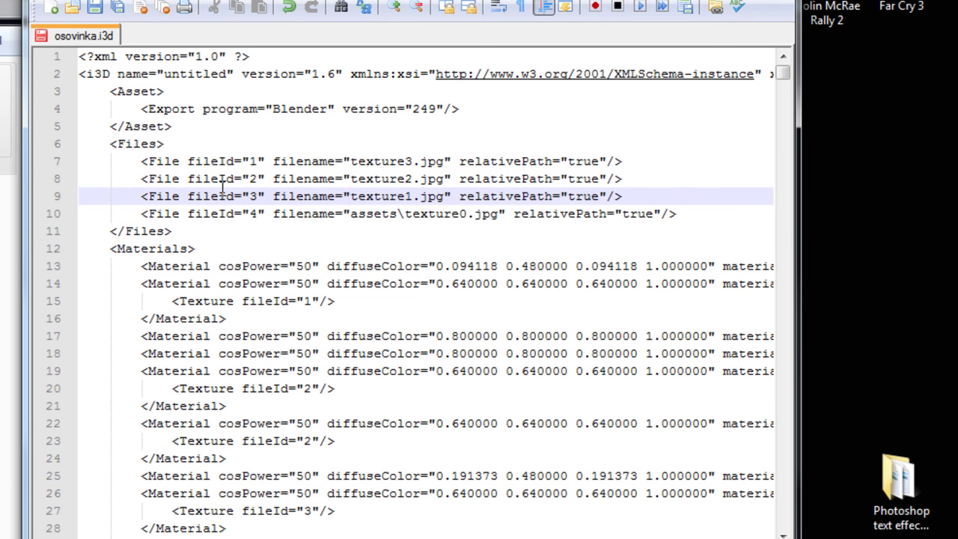
pyautogui.press('Down')
pyautogui.press('Delete')
pyautogui.press('Delete')
pyautogui.press('Delete')
pyautogui.press('Delete')
pyautogui.press('Delete')
pyautogui.press('Delete')
pyautogui.press('Delete')
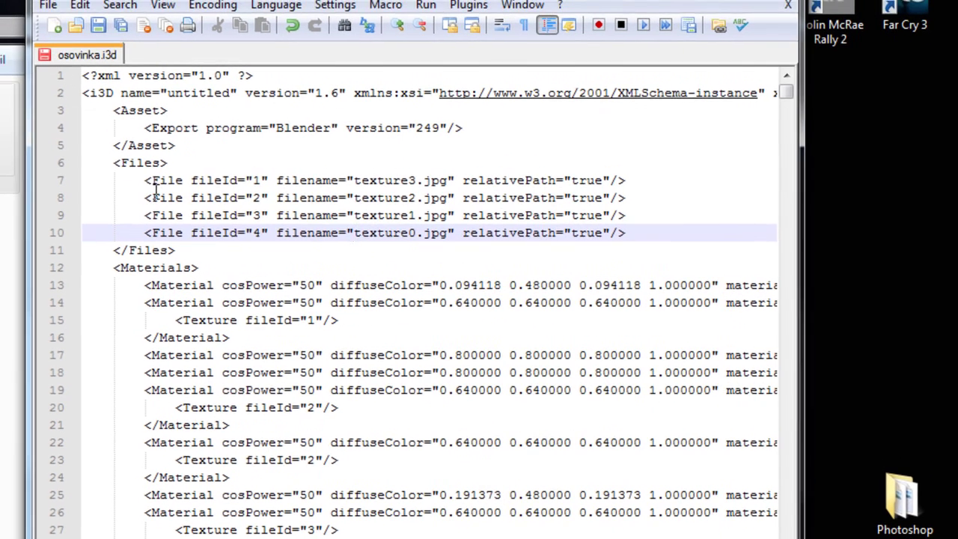
pyautogui.click(99, 30)
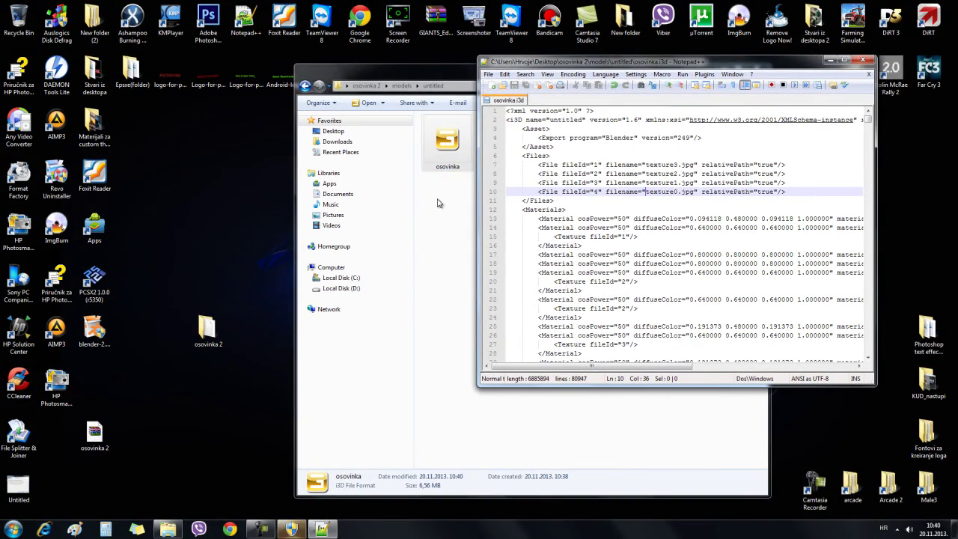
pyautogui.click(452, 183)
# - Close Notepad++, open osovinka.i3d textured in GIANTS Editor, add a light, and exit without saving
pyautogui.click(861, 62)
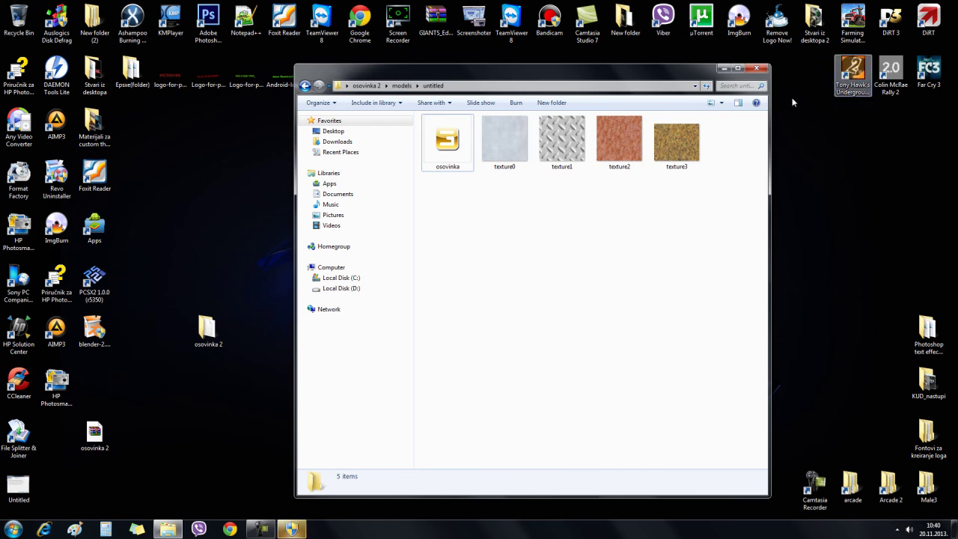
pyautogui.click(453, 143)
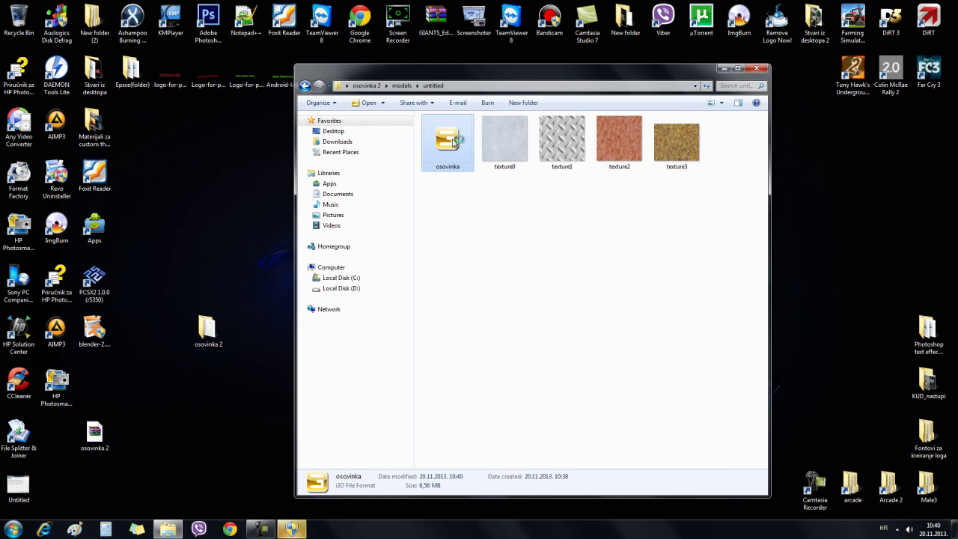
pyautogui.press('Return')
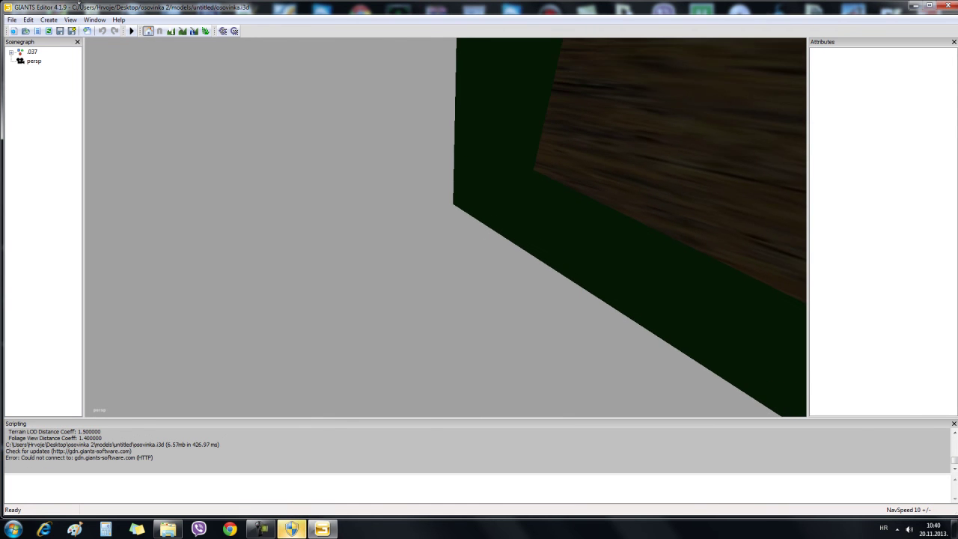
pyautogui.click(33, 20)
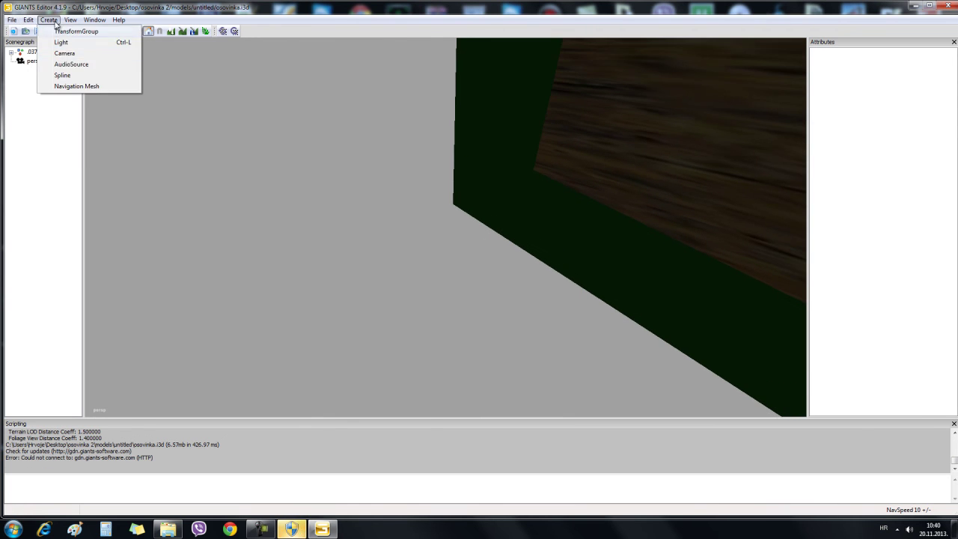
pyautogui.click(60, 43)
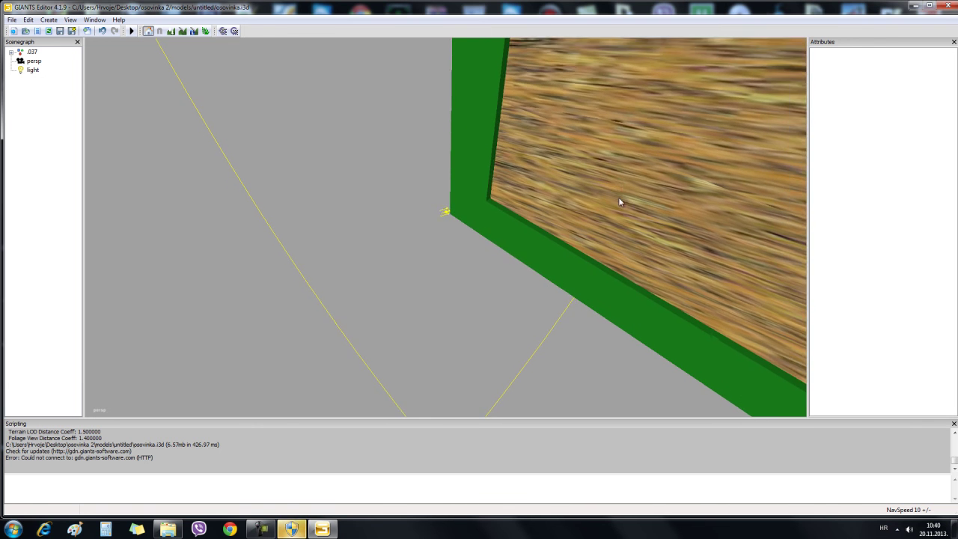
pyautogui.click(947, 7)
pyautogui.click(503, 299)
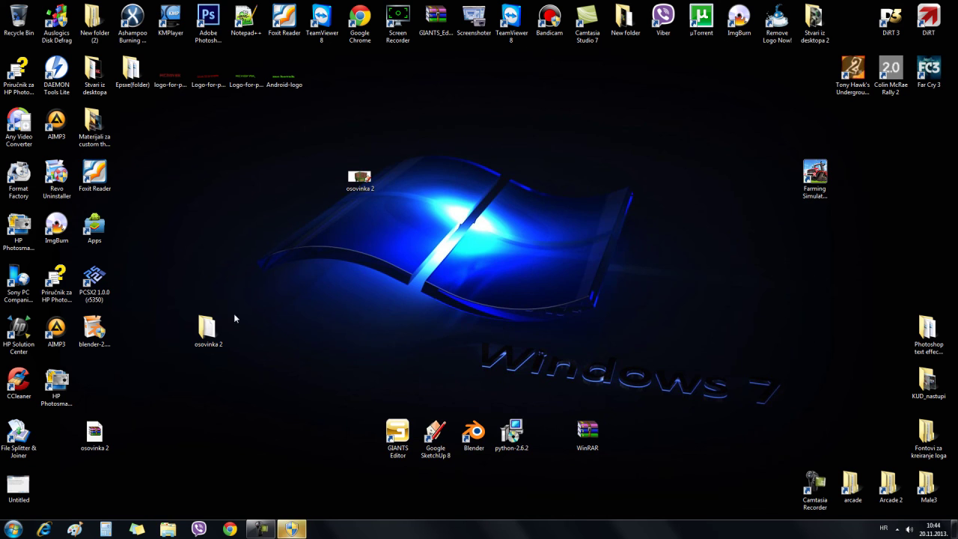
# - Rearrange the osovinka 2 folder, image and archive icons side by side on the desktop
pyautogui.click(214, 326)
pyautogui.moveTo(210, 329); pyautogui.dragTo(209, 174)
pyautogui.moveTo(363, 183); pyautogui.dragTo(288, 184)
pyautogui.moveTo(87, 448); pyautogui.dragTo(86, 395)
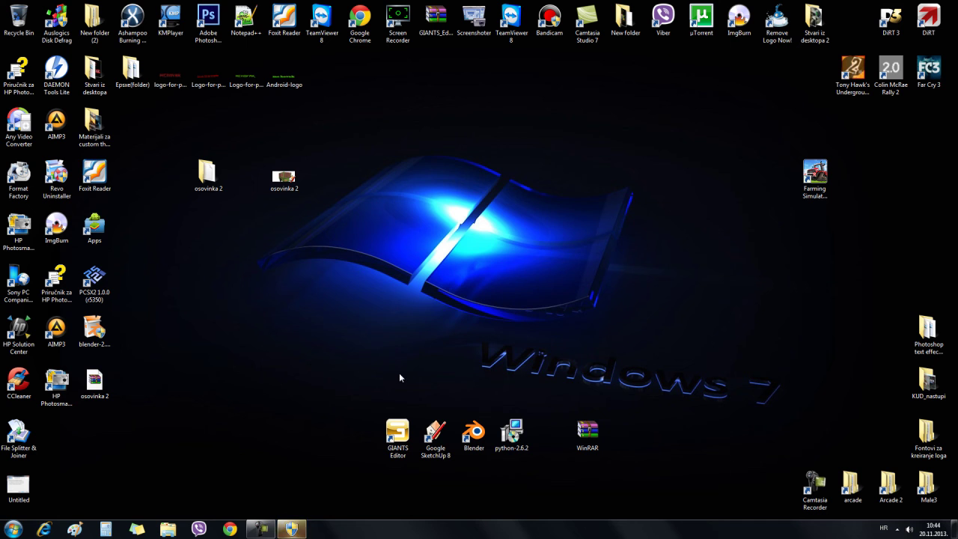